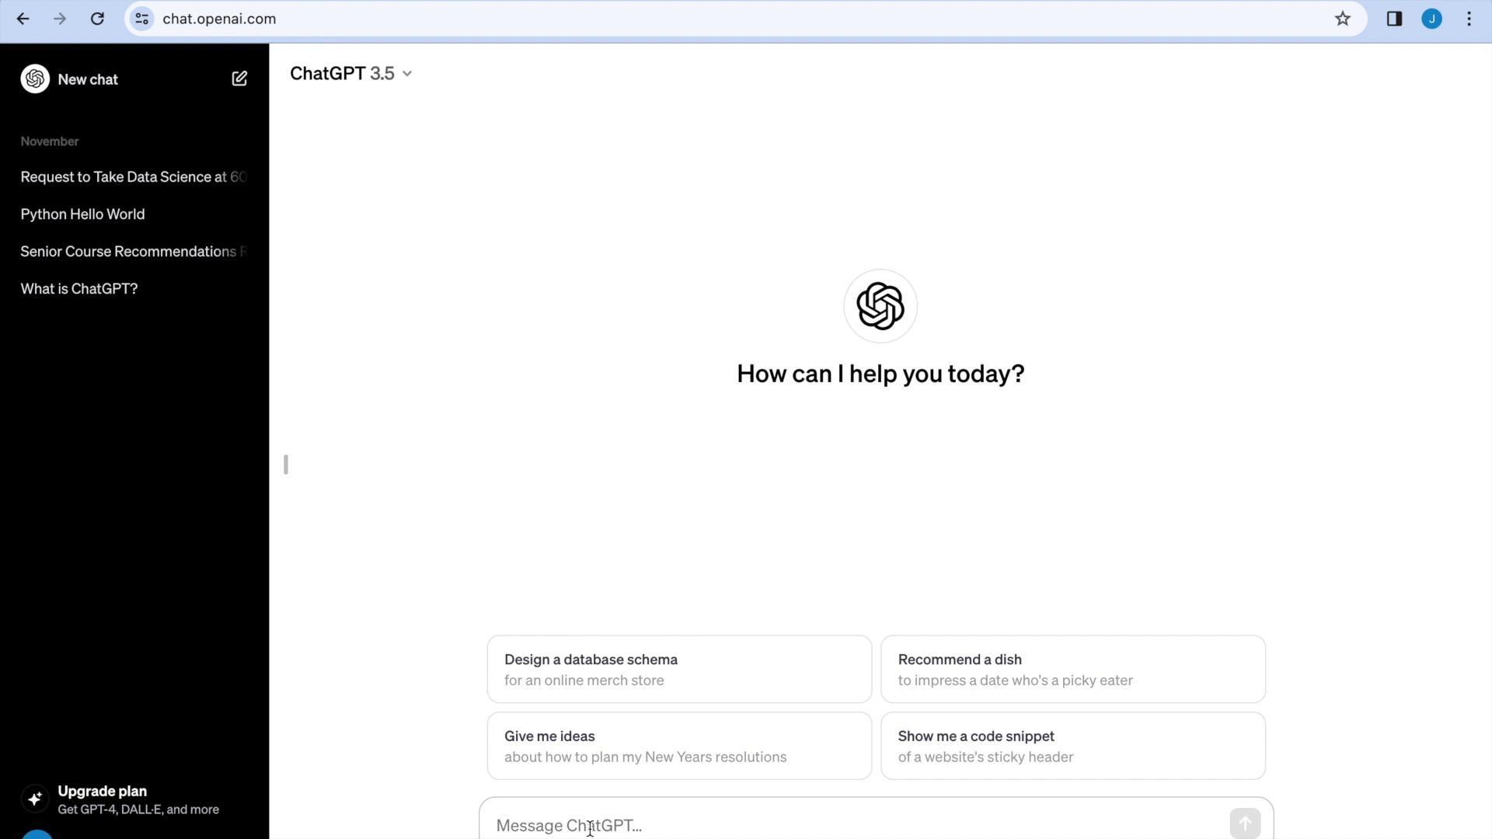
Ask ChatGPT 'What are the best universities' and paste a computer science universities follow-up question
text(Wh)
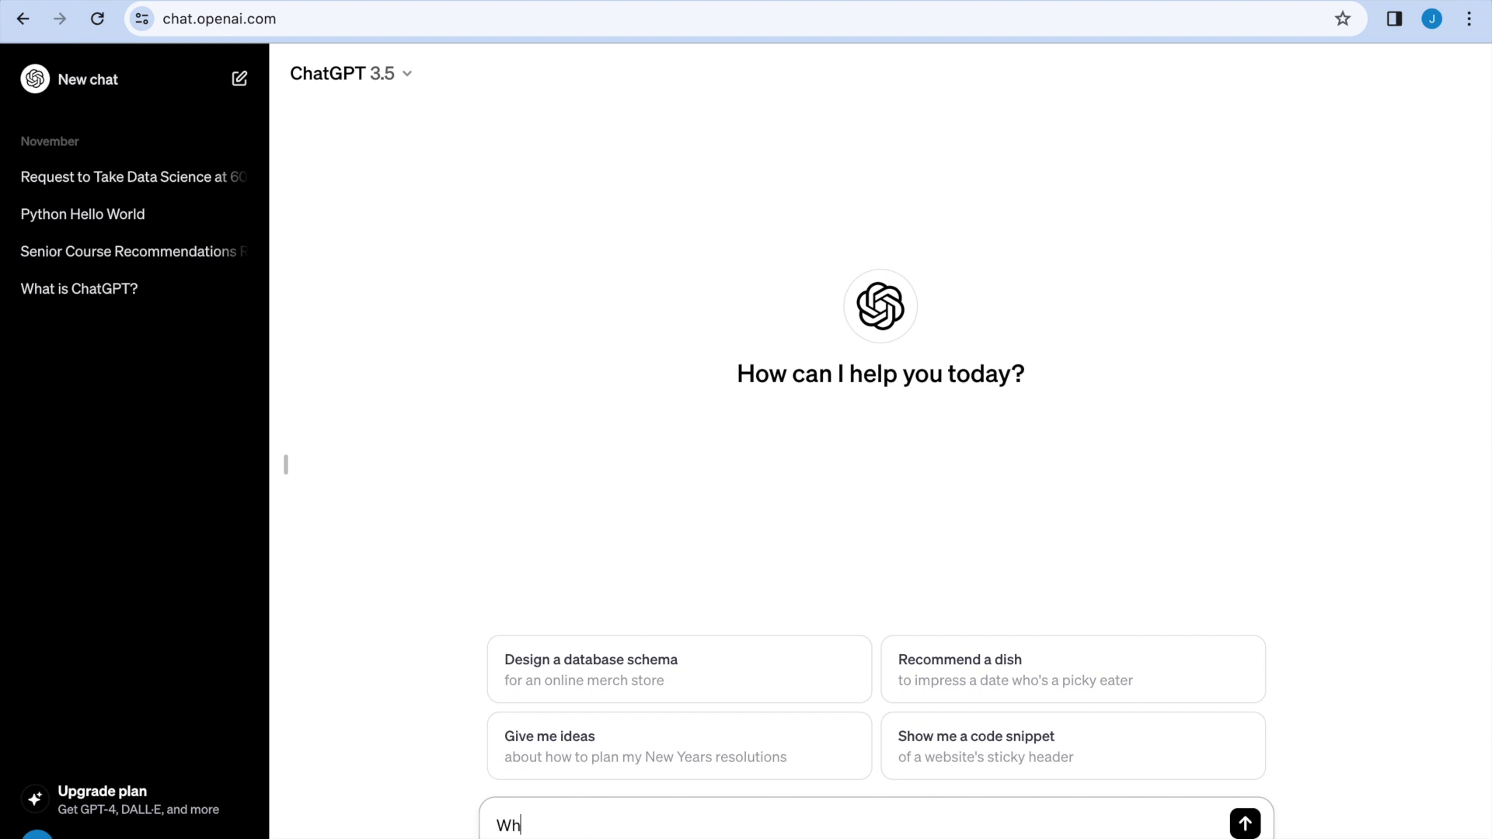
text(at are the best universities)
key(Return)
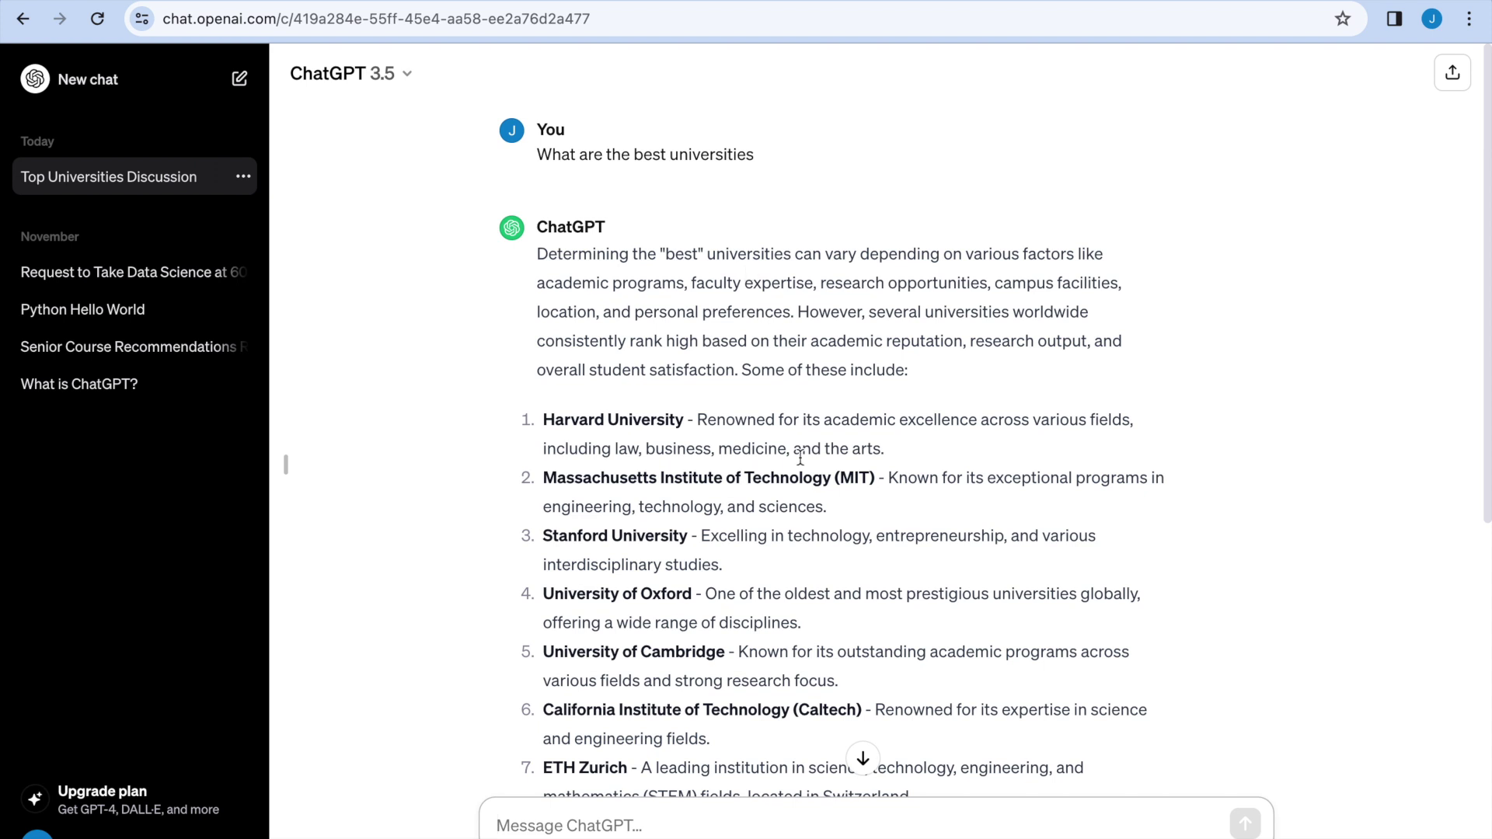
text(What are the best computer science universities)
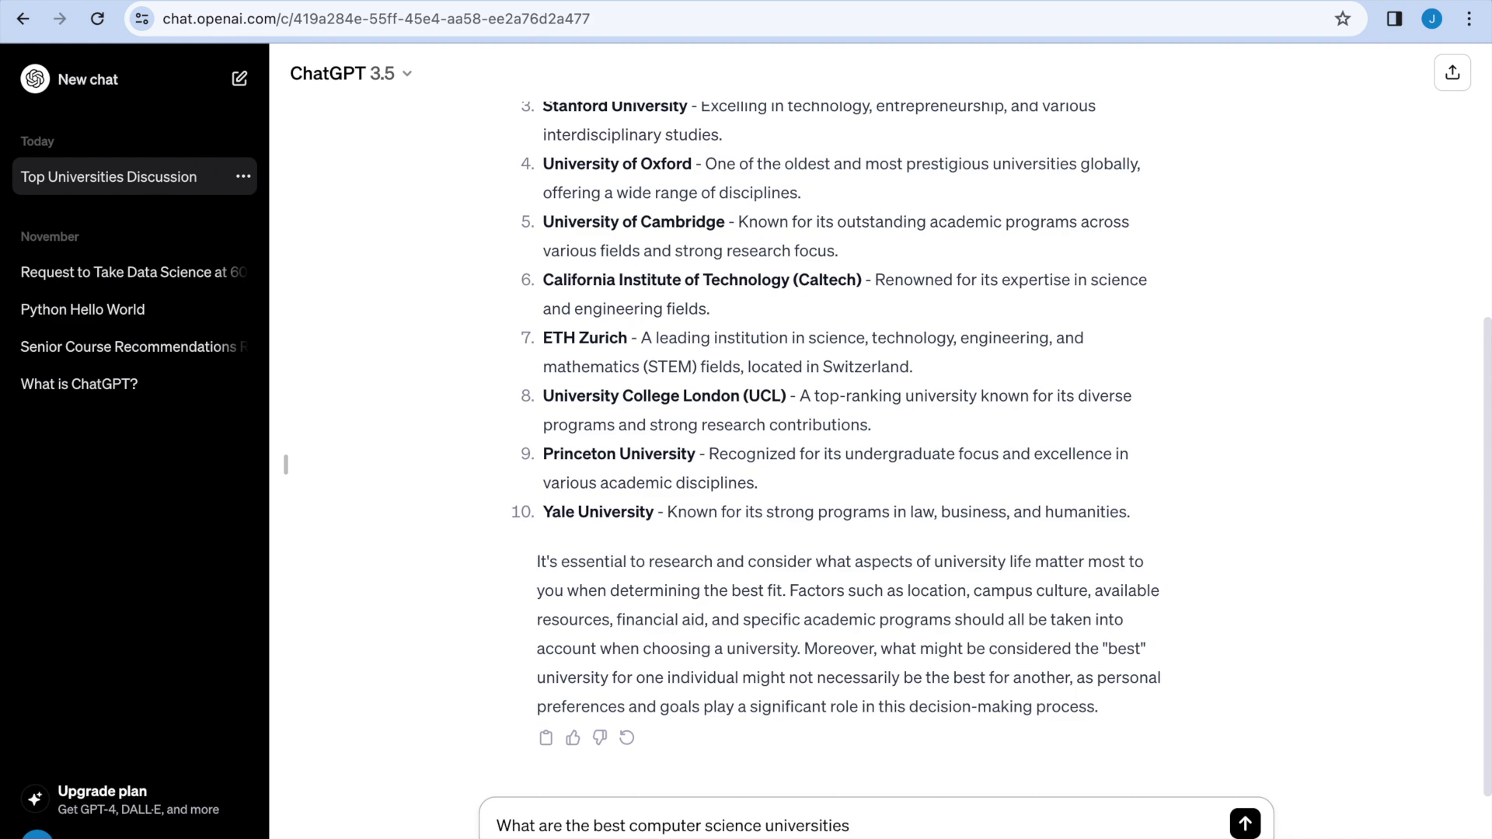
Send the computer science universities question and scroll through the reply
key(Return)
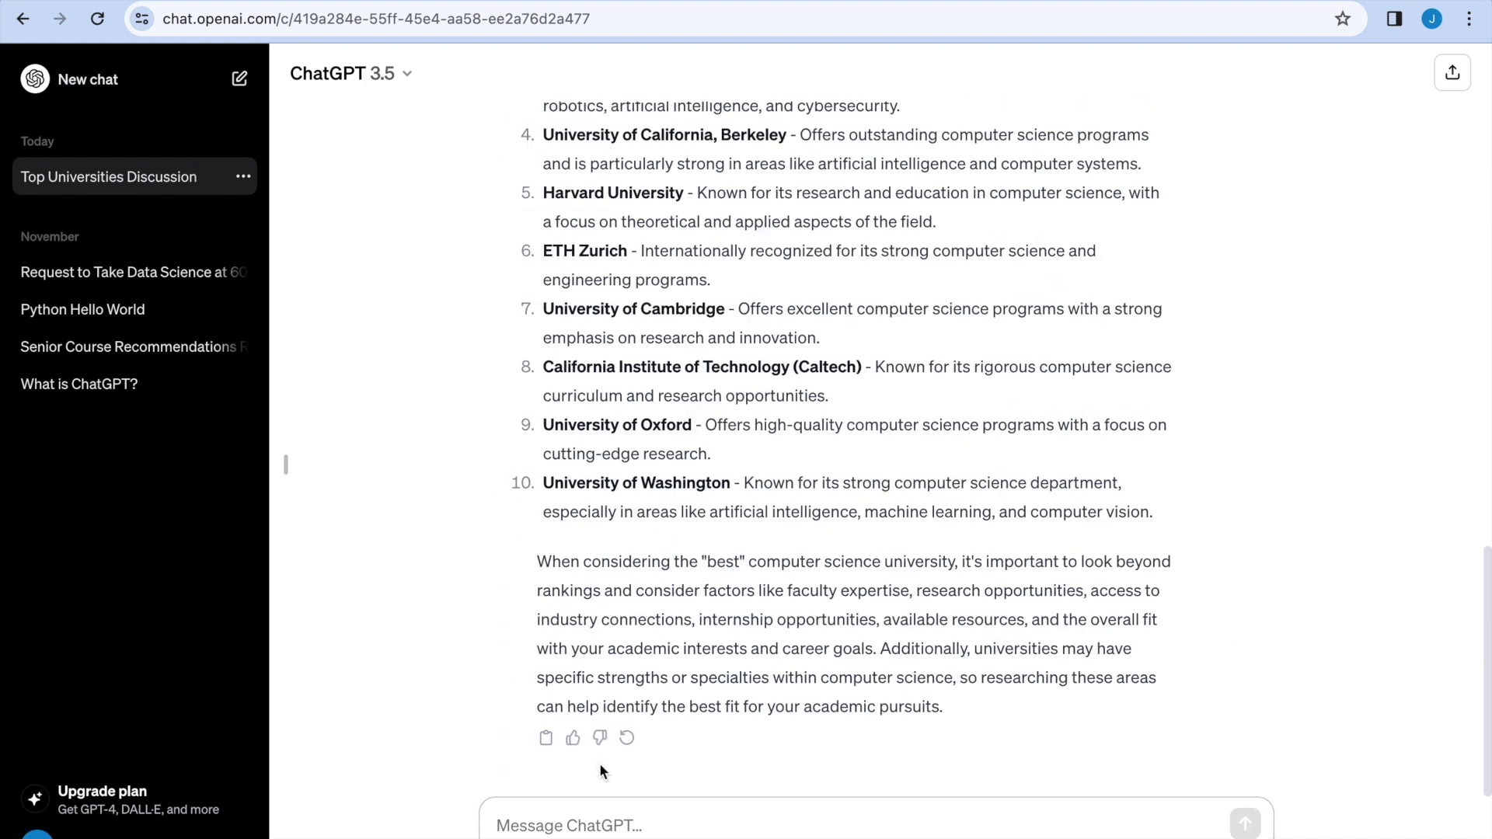
scroll(614, 603, up, 5)
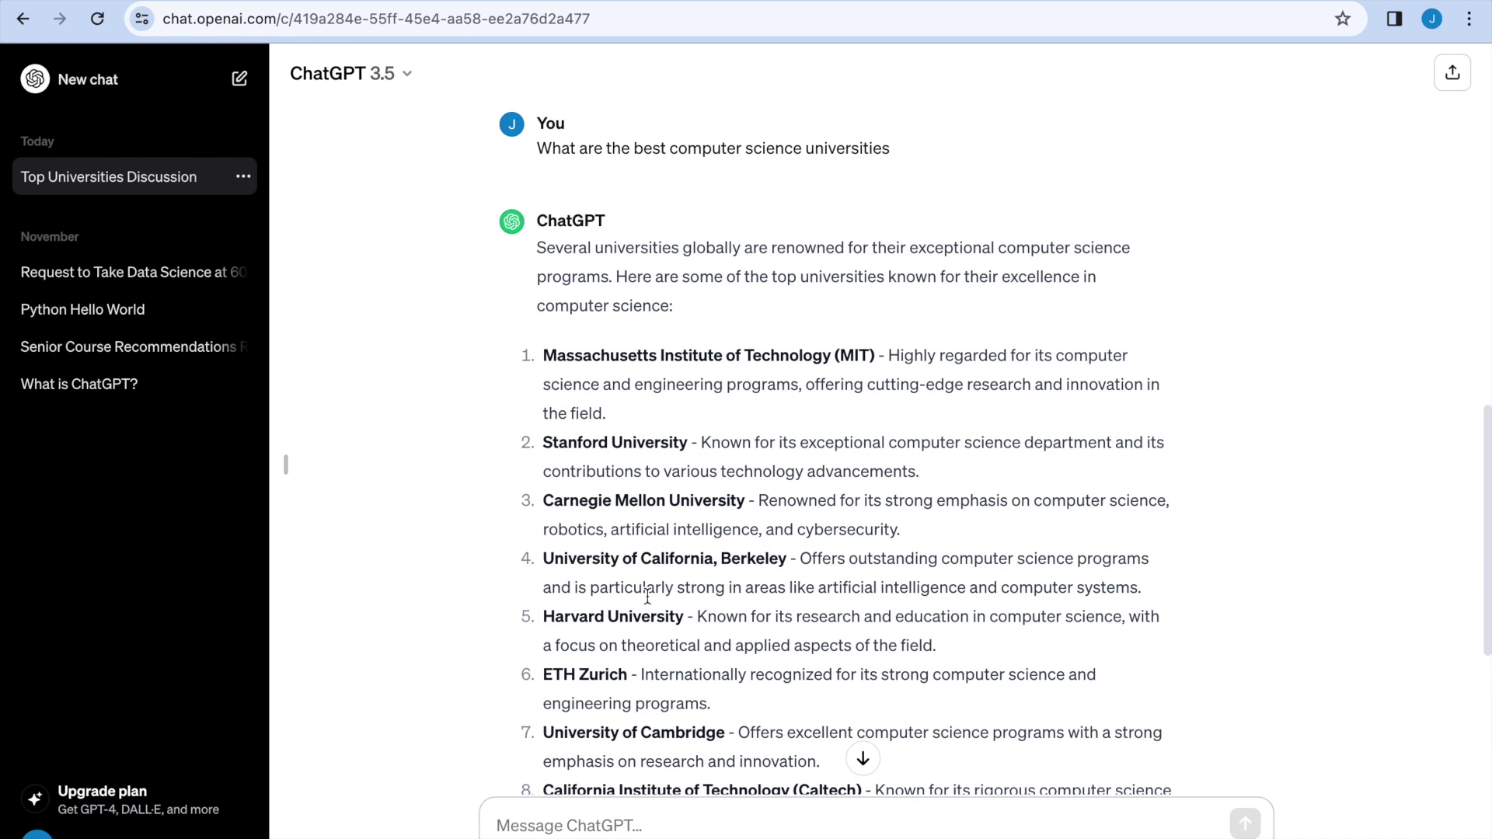
scroll(713, 553, down, 5)
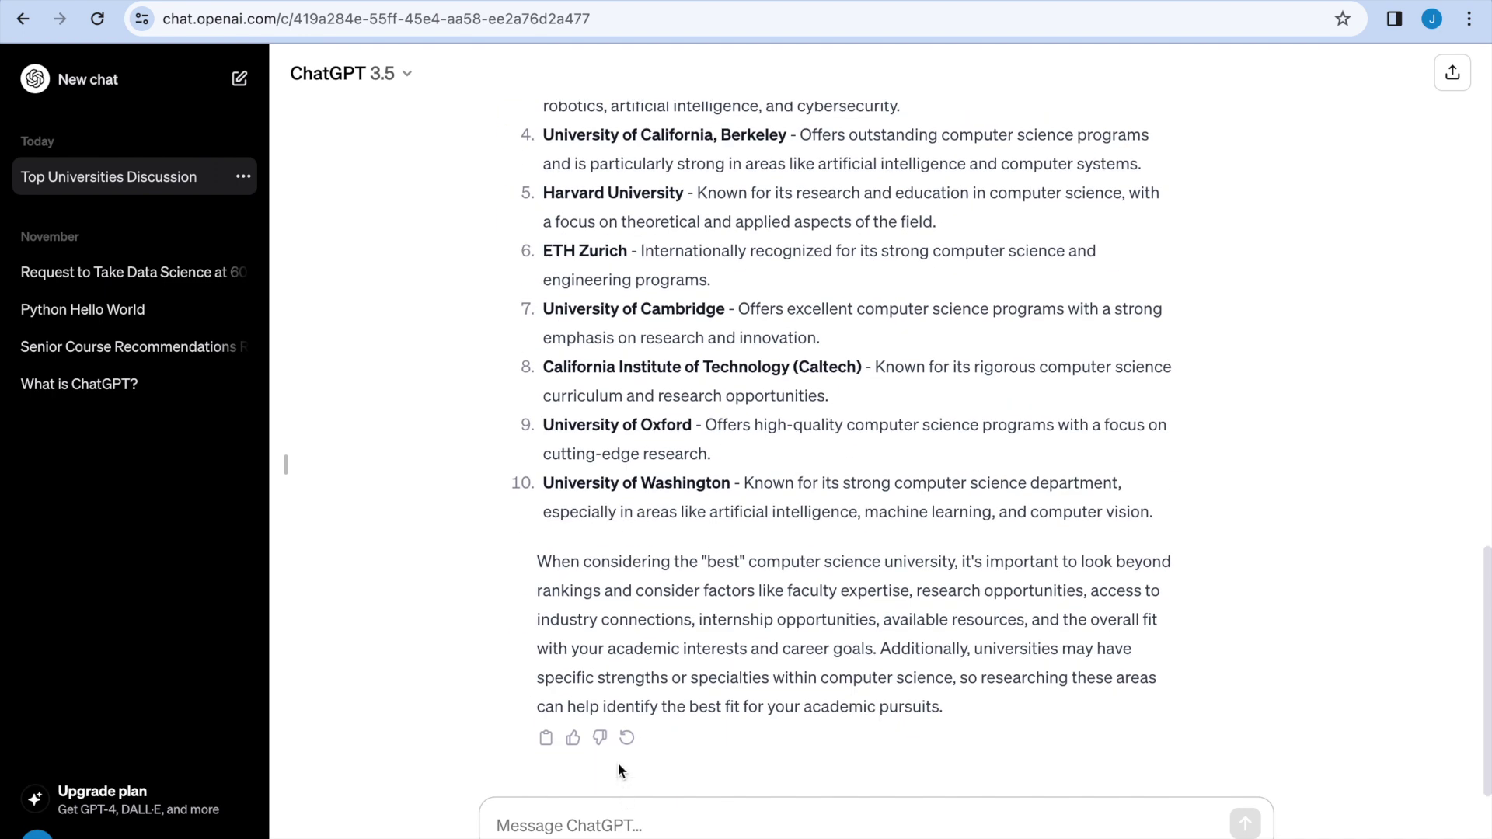
Regenerate the answer into a second version and paste a US News and World Report follow-up
click(626, 739)
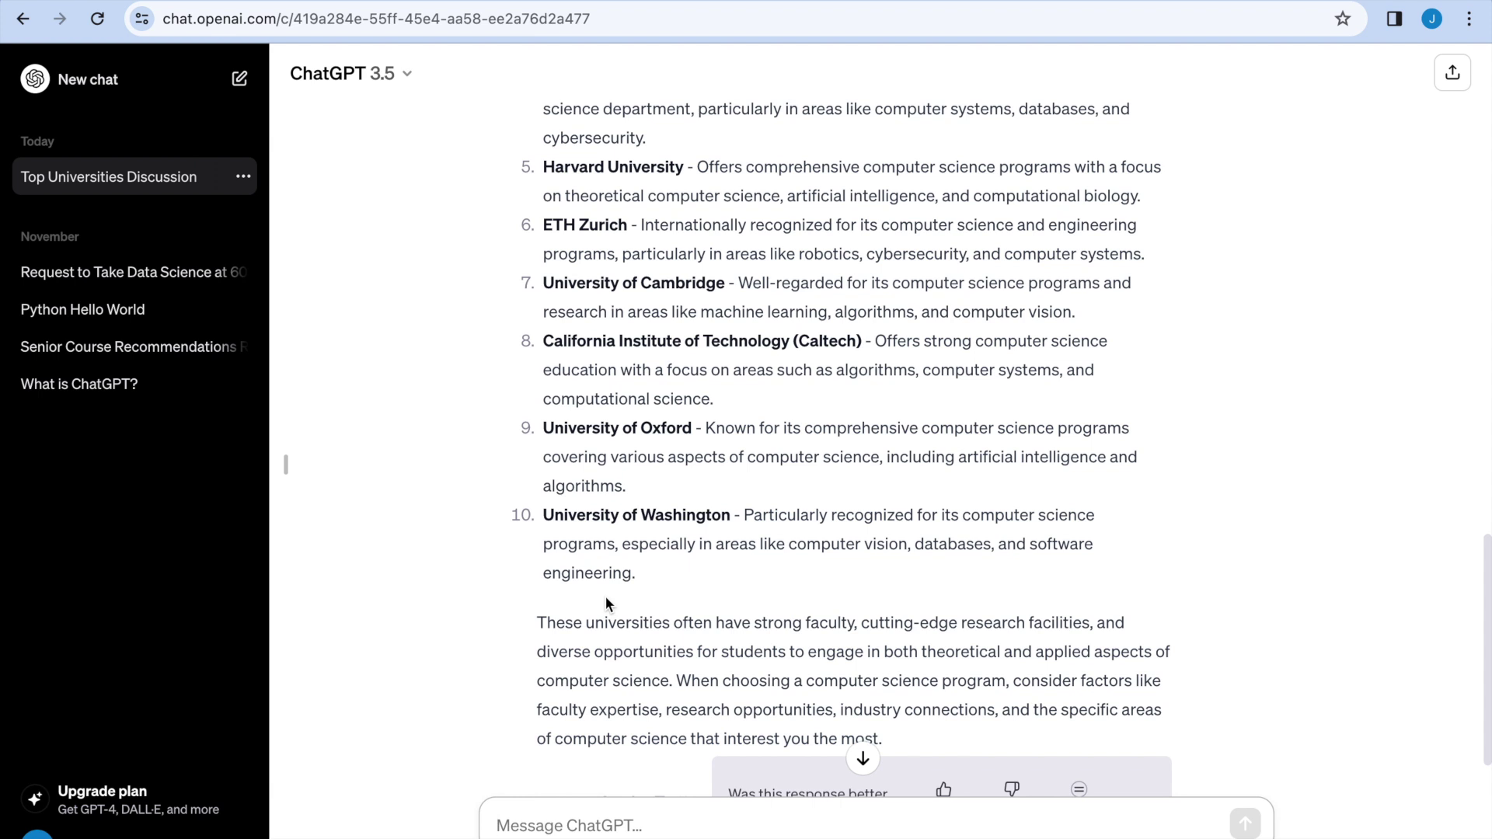
scroll(604, 595, down, 2)
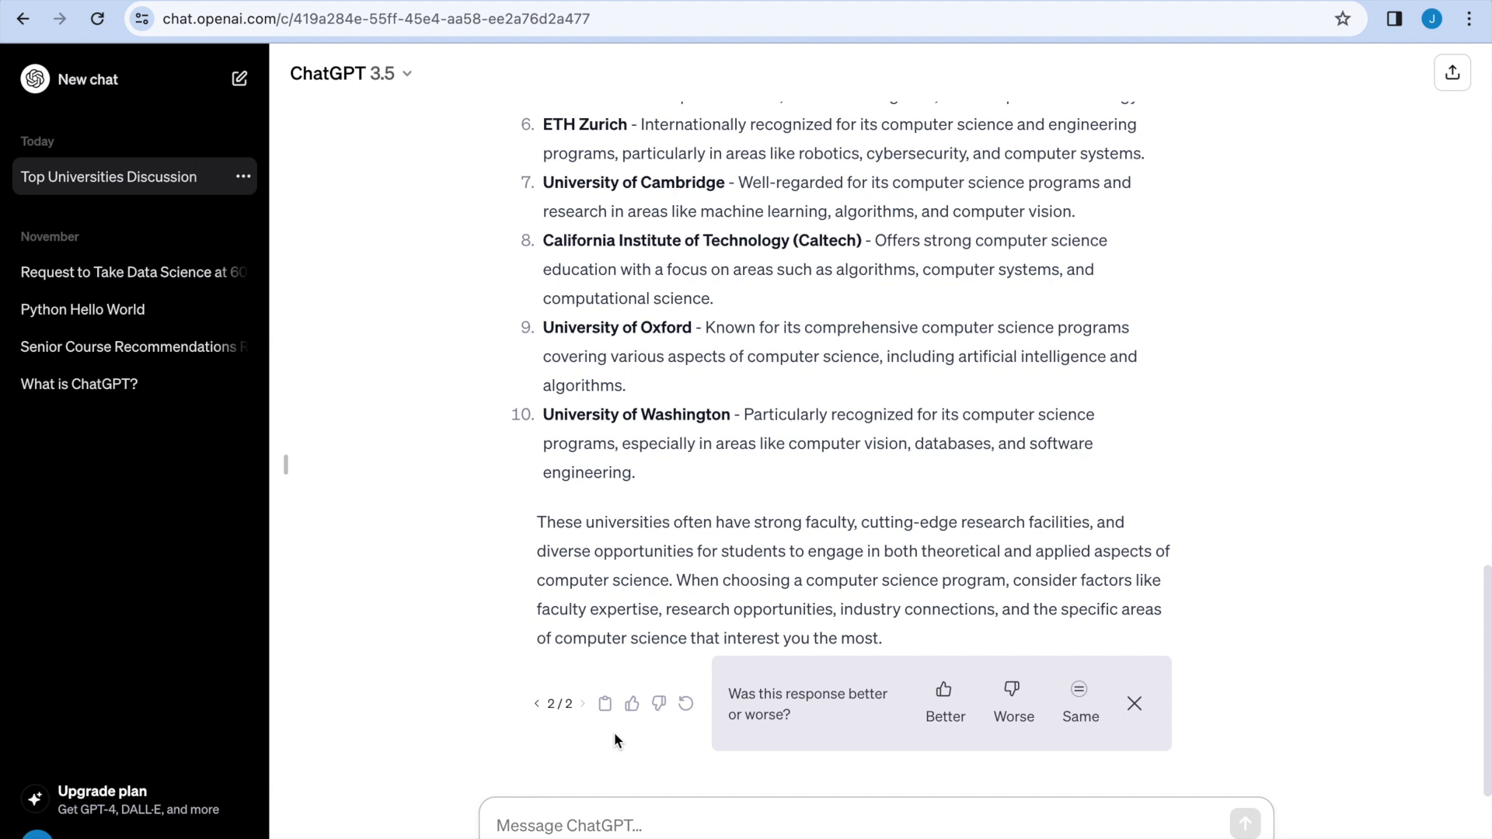
text(What are the best computer science universities according to US News and World Report)
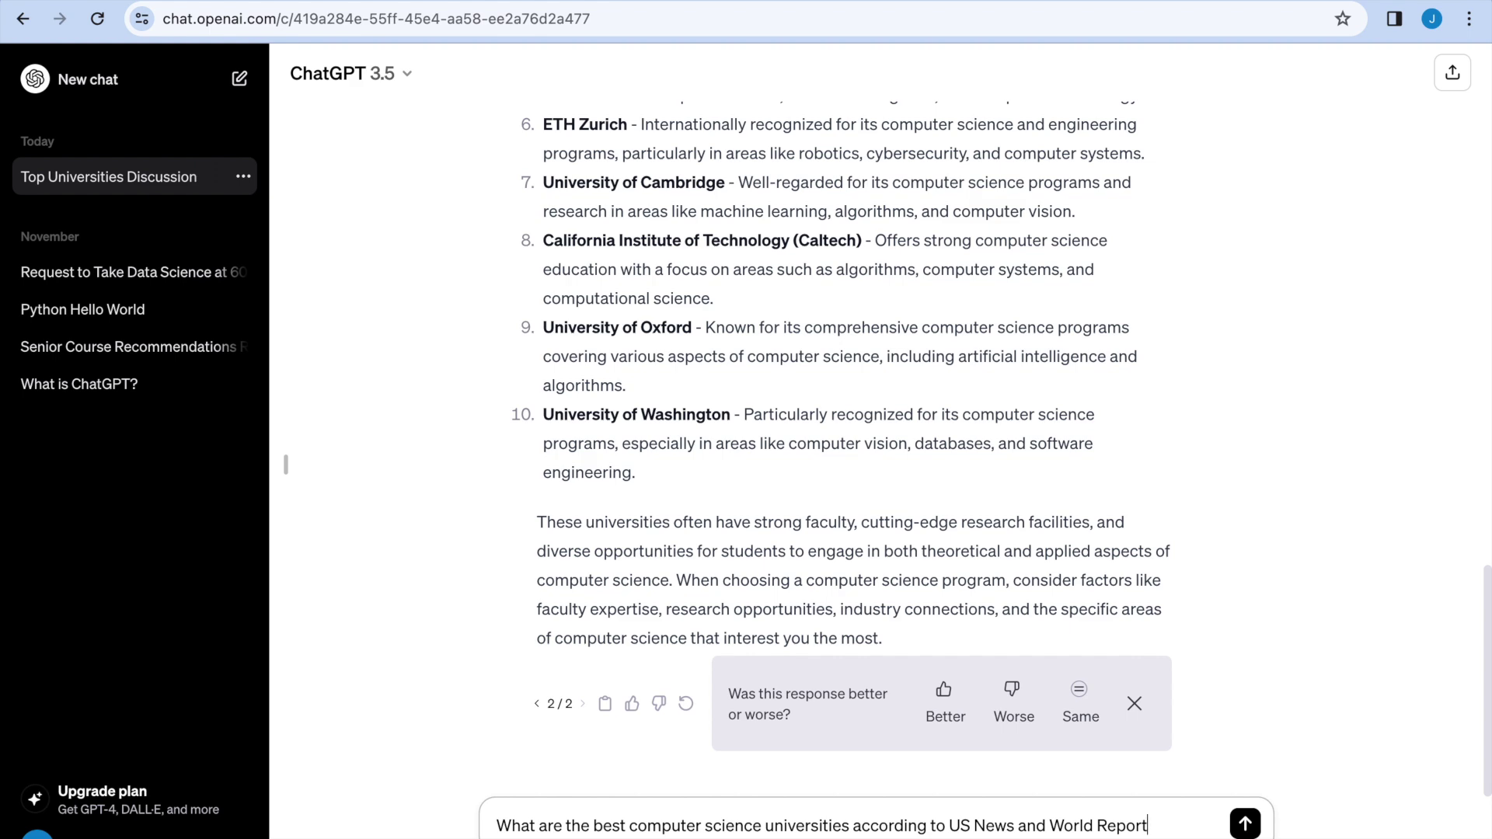
Send the question asking for the top computer science universities according to US News & World Report
key(Return)
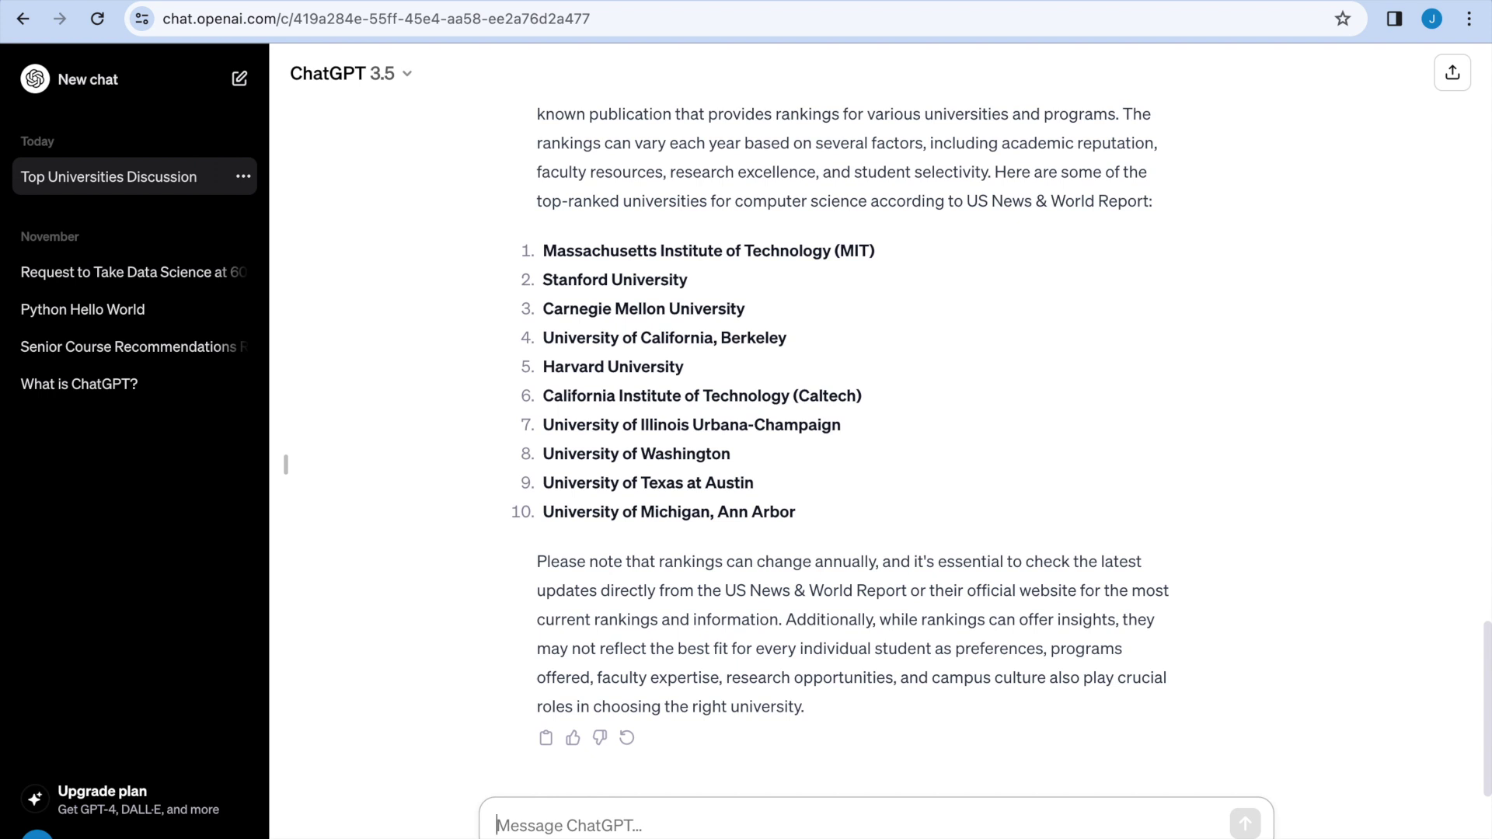
Start a new chat and ask 'How do I make lasagna'
click(240, 81)
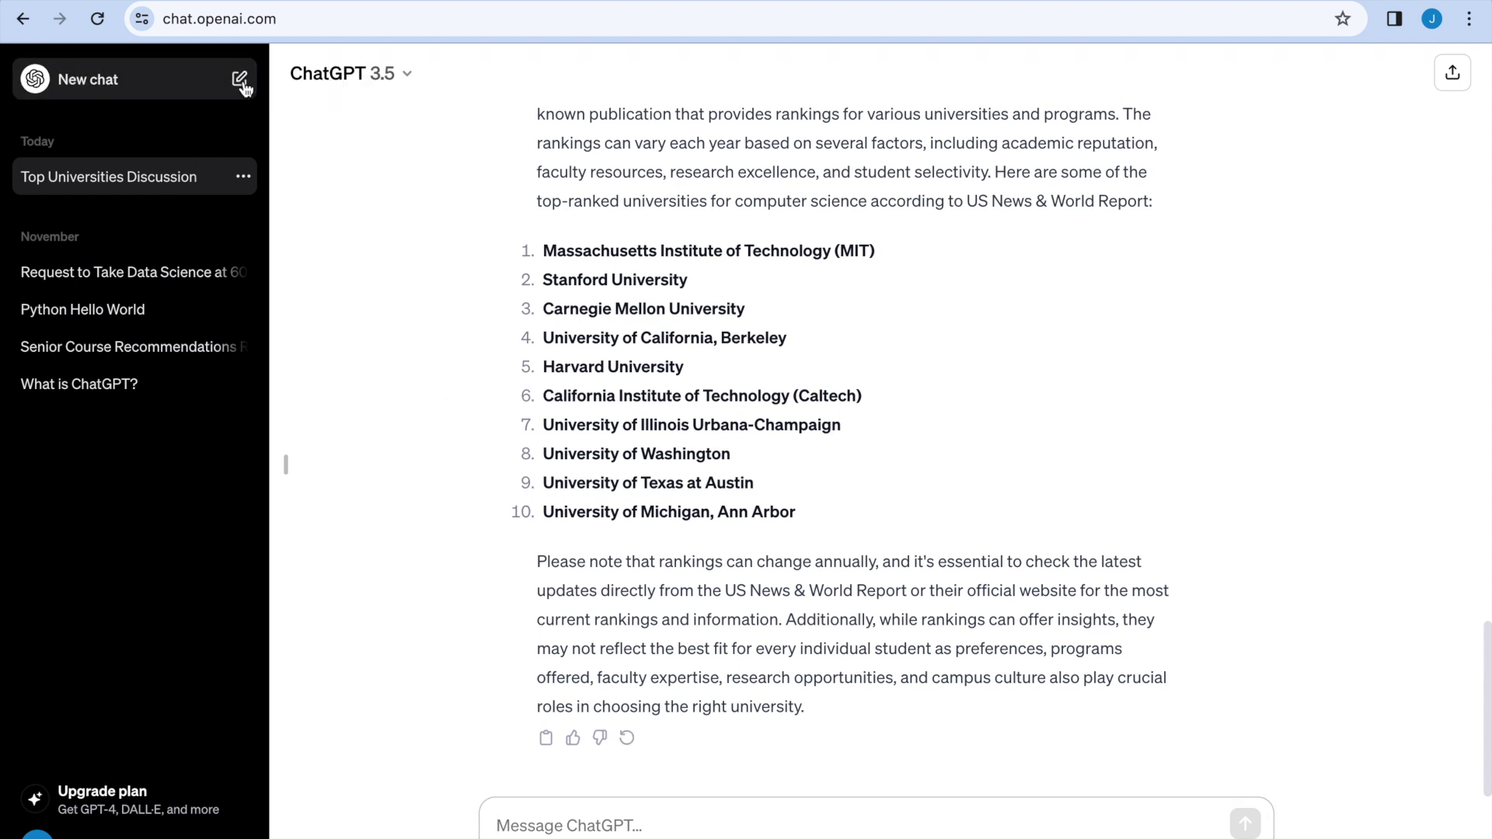
text(How do )
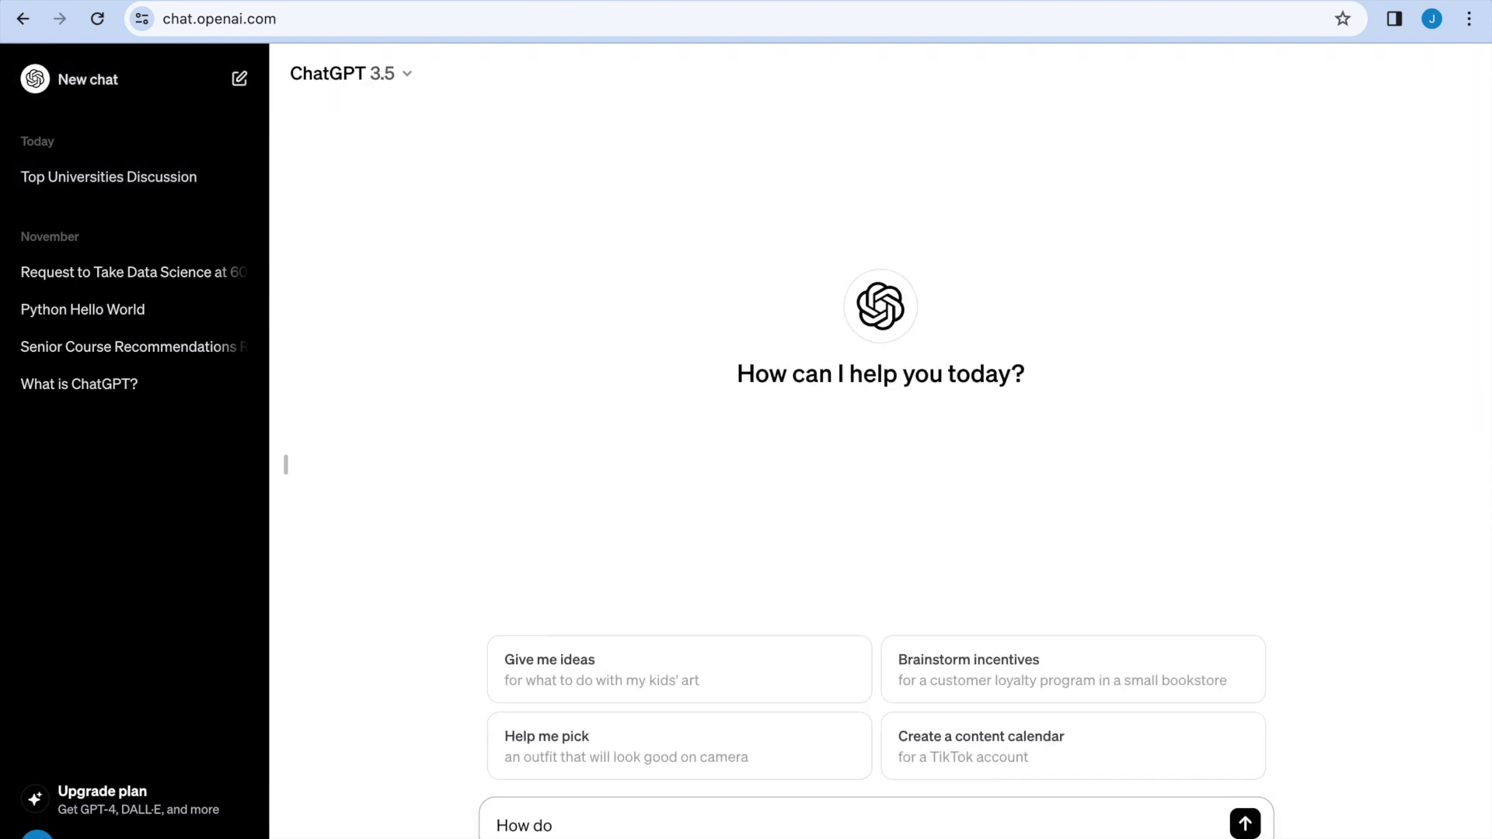
text(I make lasagna)
key(Return)
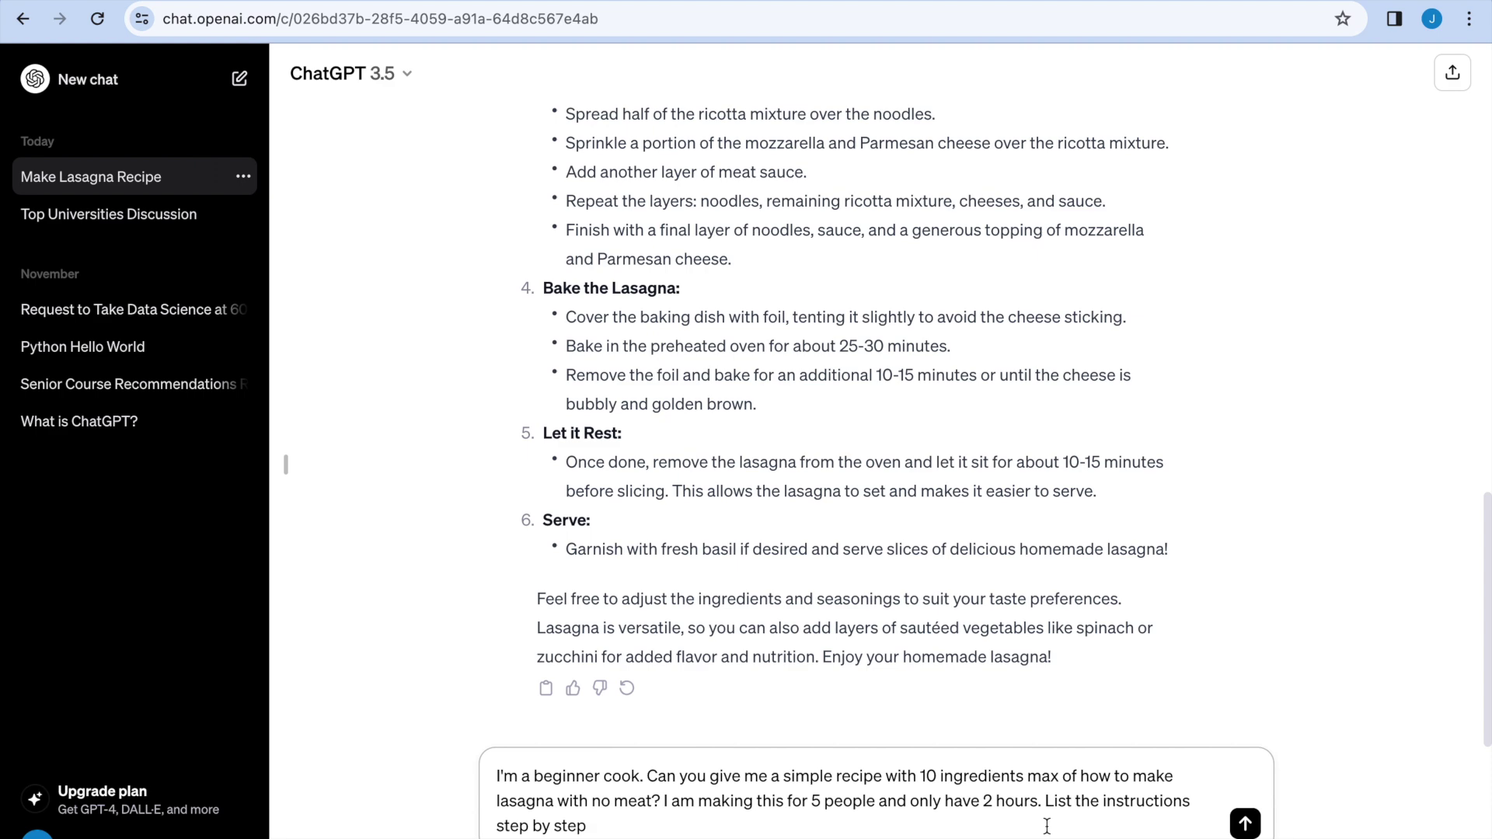
Send the beginner request for a meatless 10-ingredient lasagna for 5 people within 2 hours
key(Return)
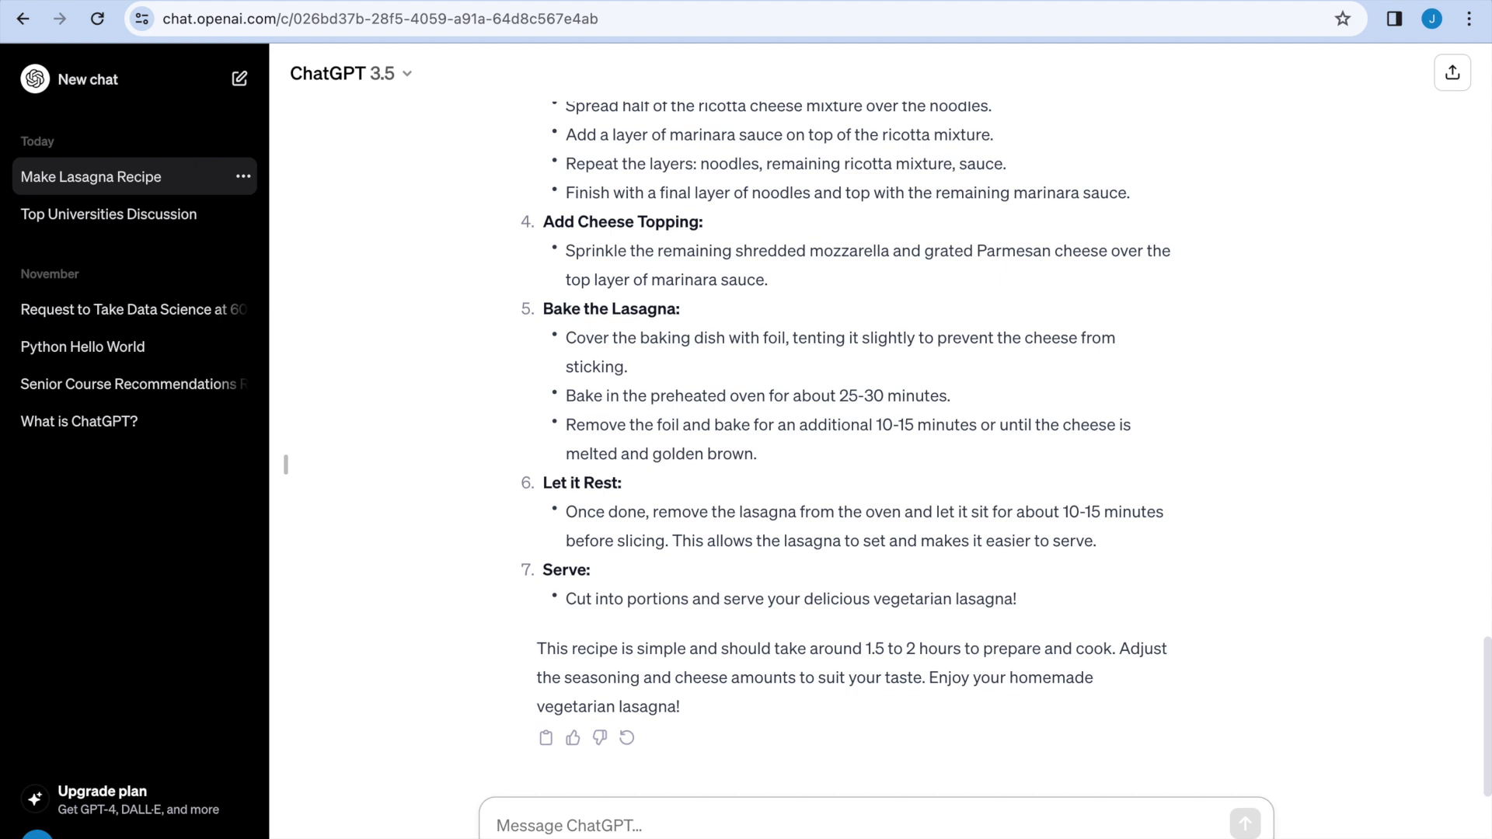
Review the ten-ingredient vegetarian recipe and paste 'Can you explain step 2 in further detail'
scroll(509, 225, up, 5)
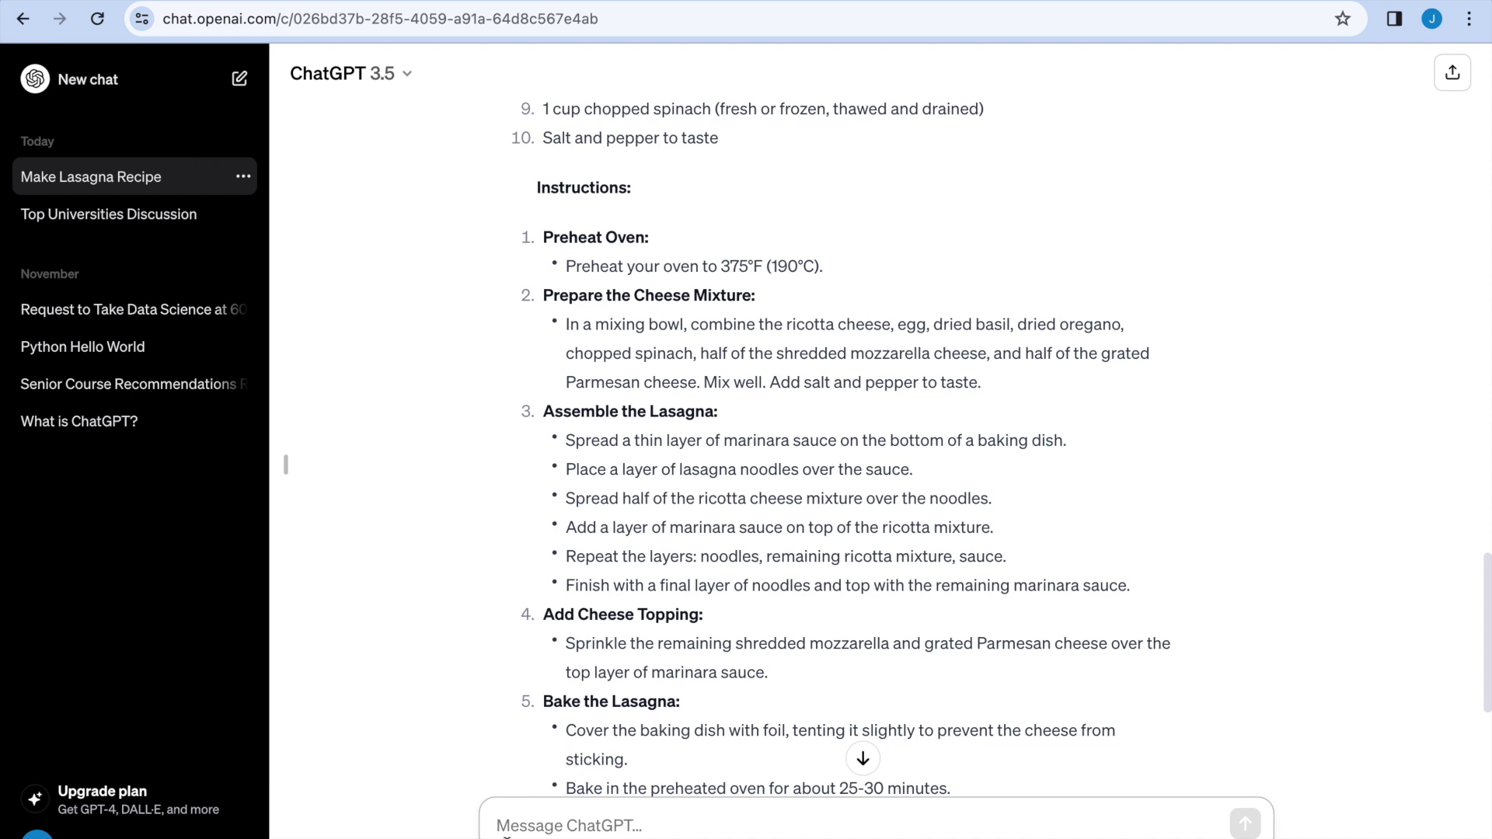
text(Can you explain step 2 in further detail)
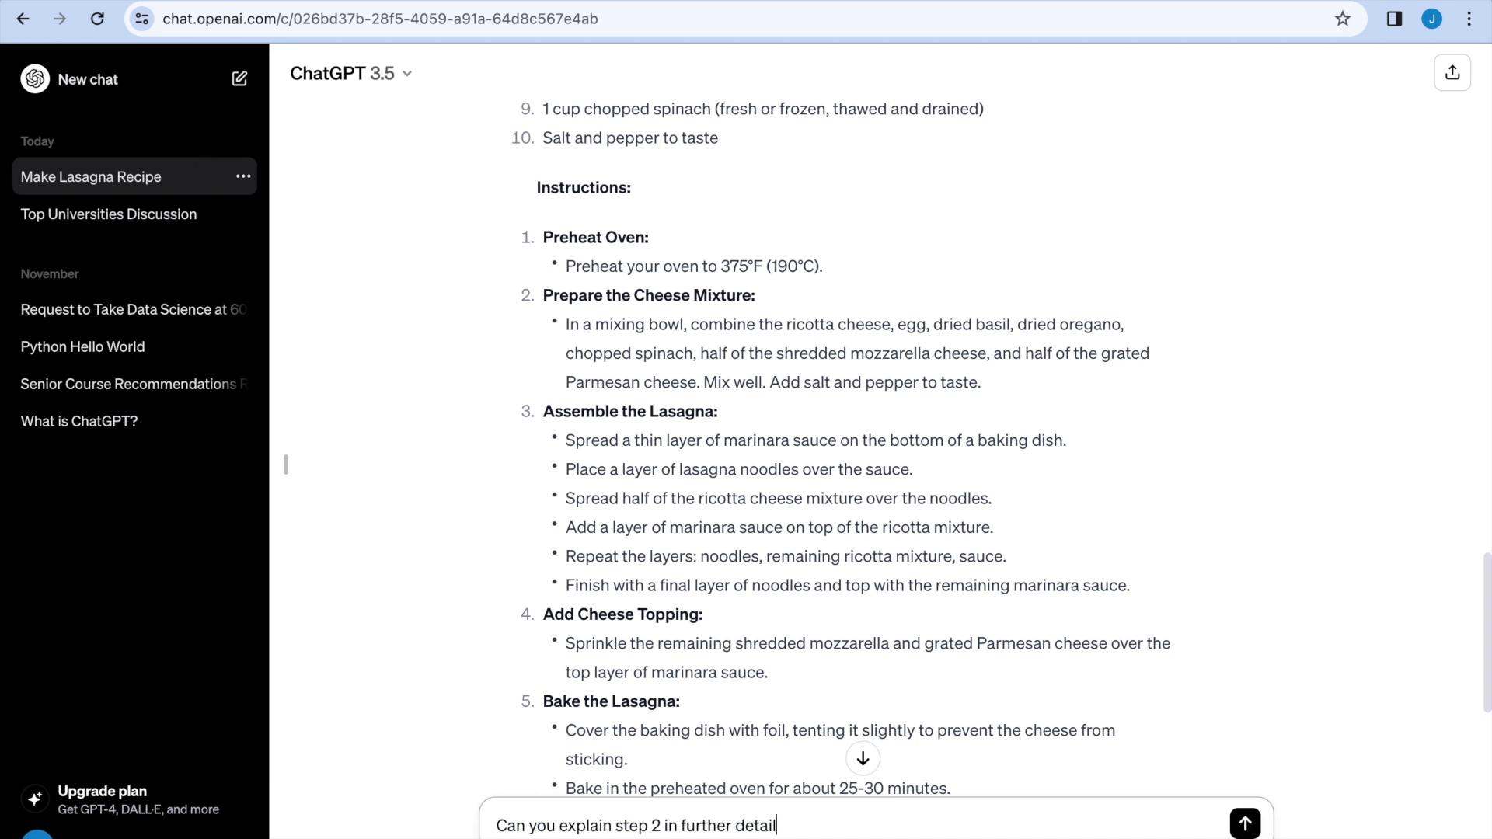
Send 'Can you explain step 2 in further detail' and read the six-part cheese-mixture instructions
key(Return)
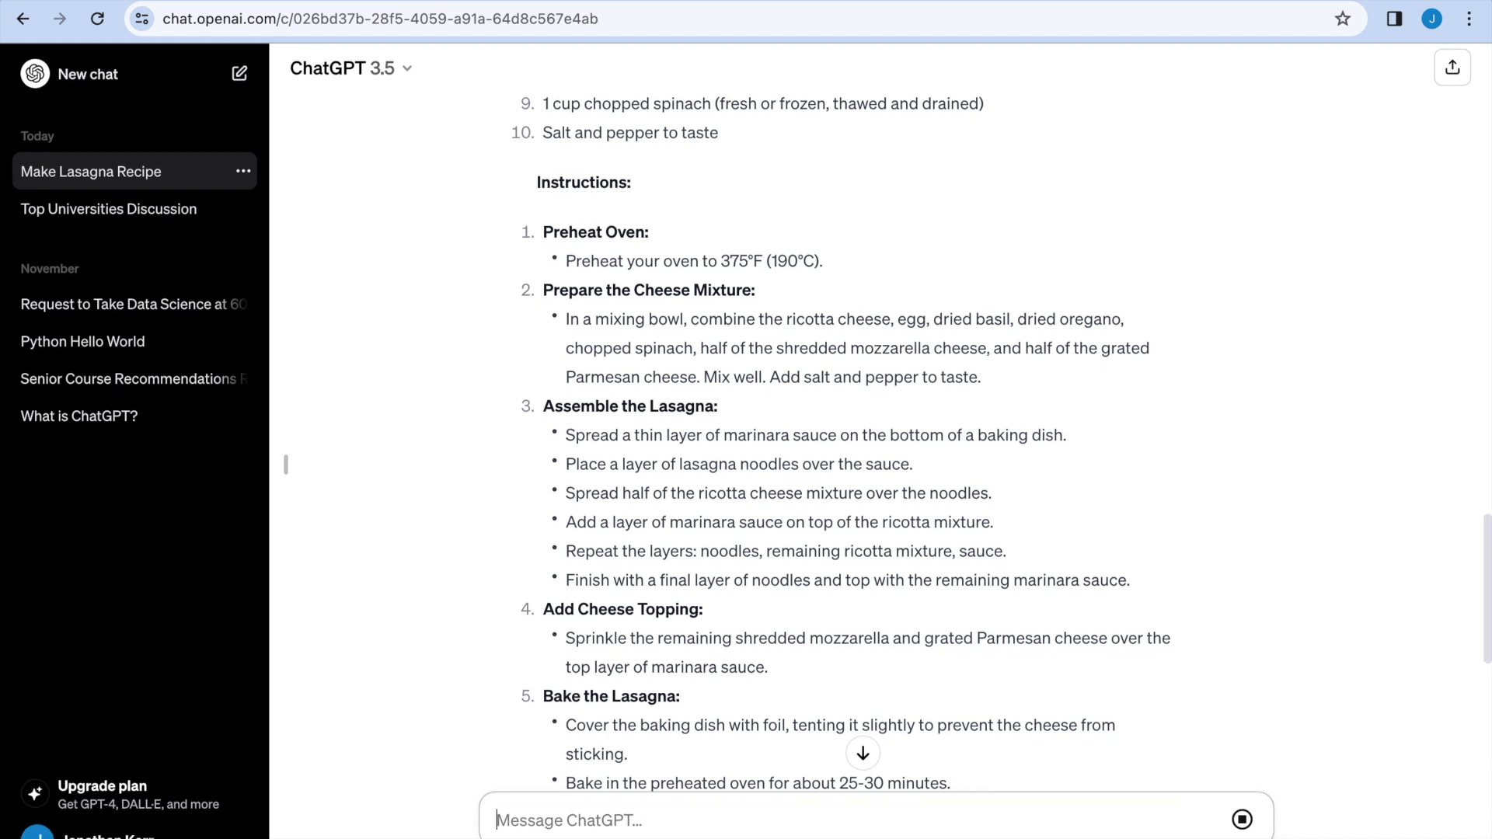
scroll(752, 667, down, 10)
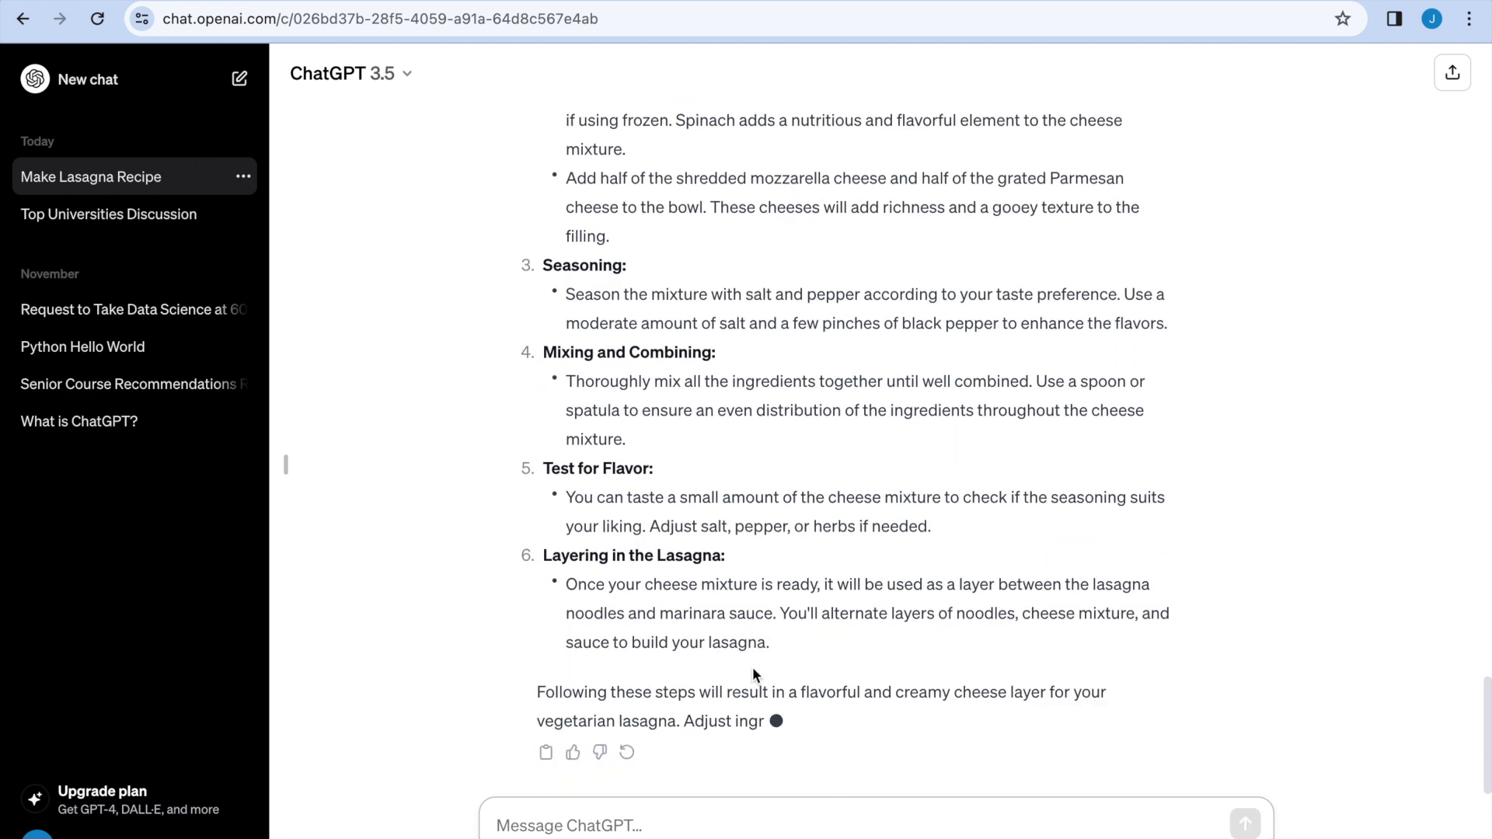
scroll(772, 577, up, 3)
scroll(772, 576, up, 2)
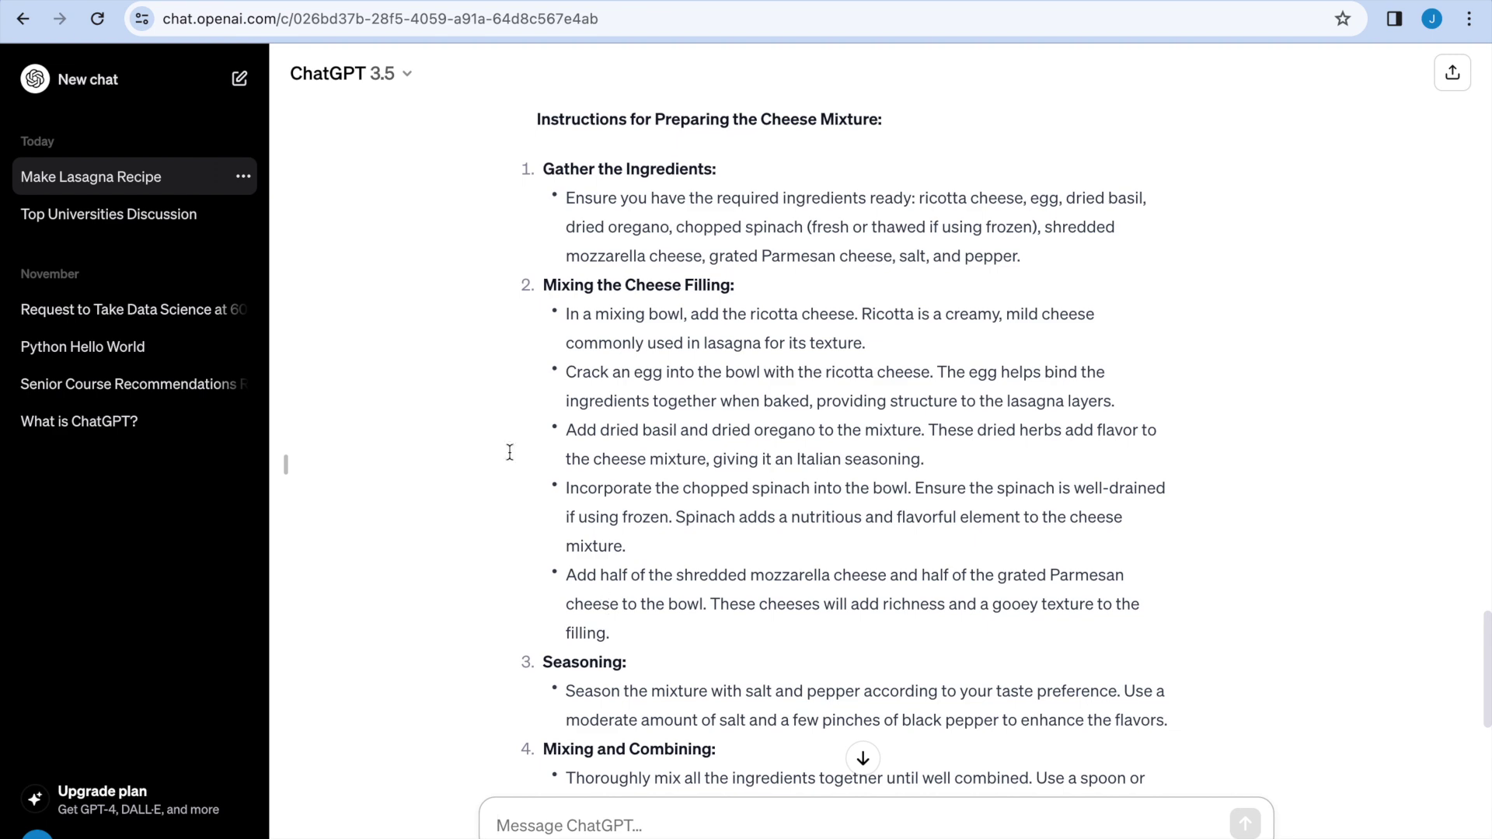
scroll(505, 447, down, 5)
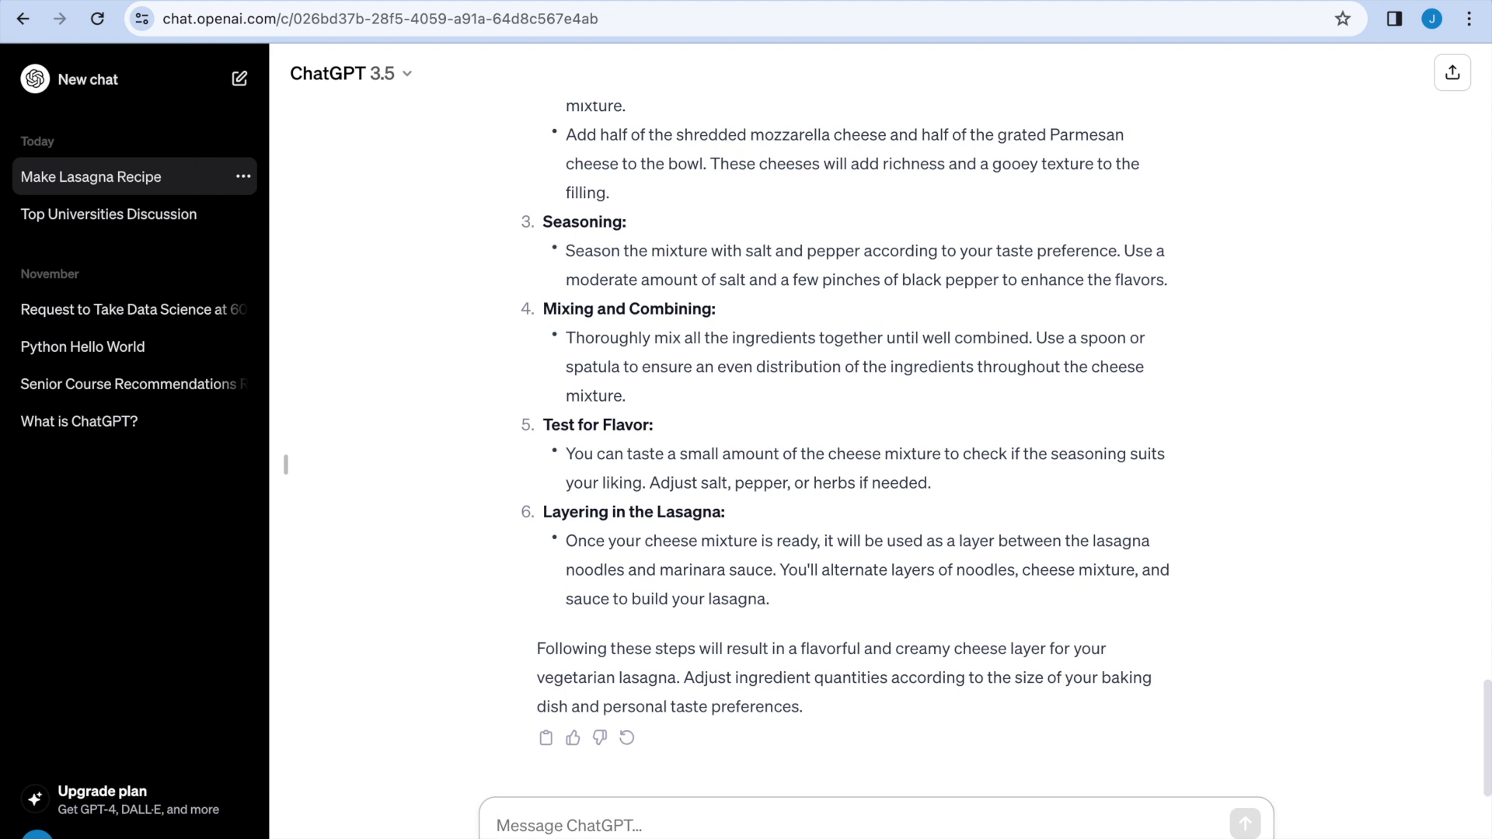
Ask 'Can you give me a website for the recipe instead', then start a fresh empty chat
text(Can you give me a website for the recipe instead)
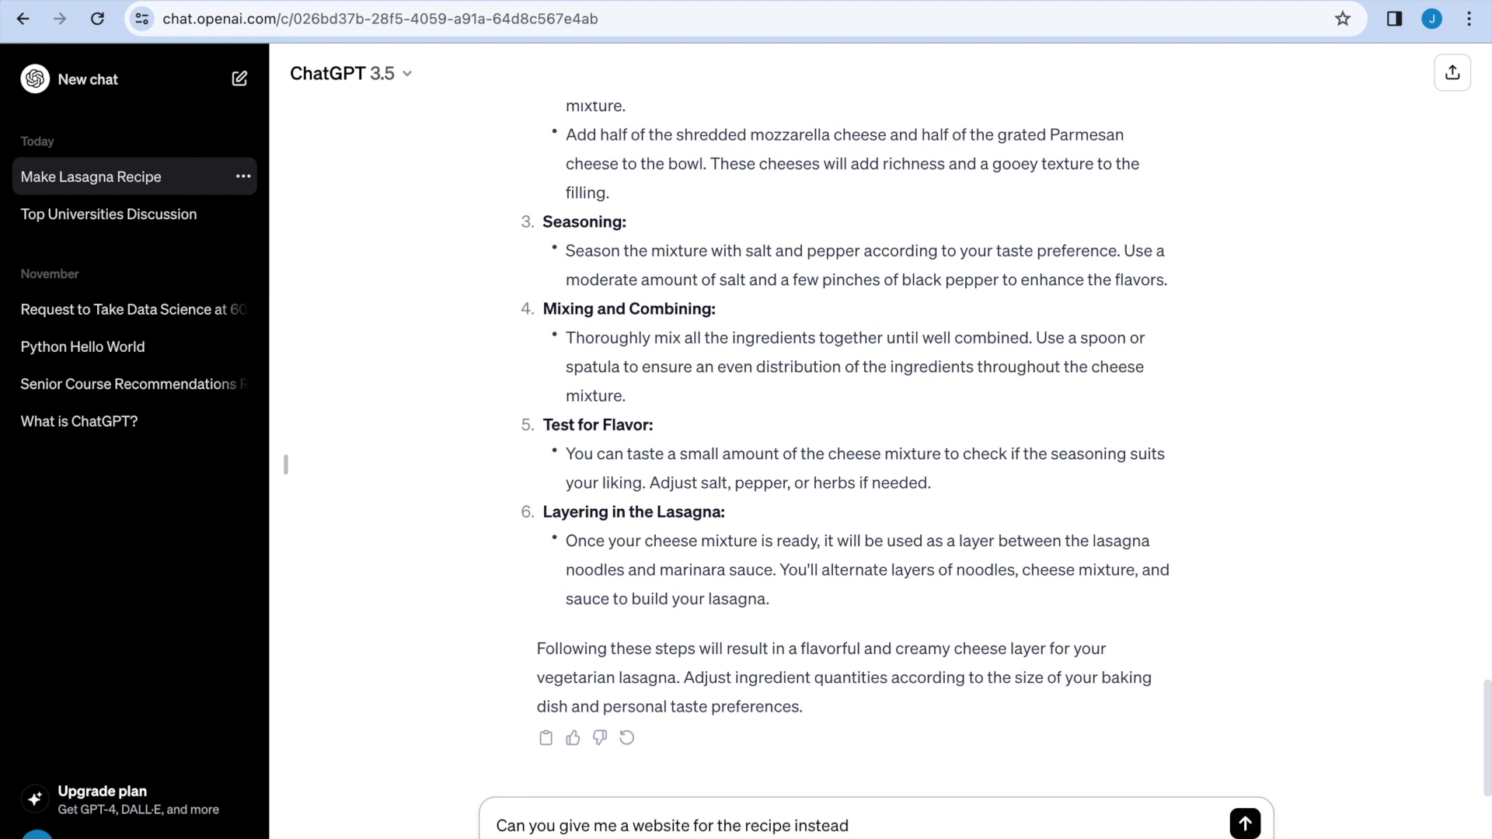
key(Return)
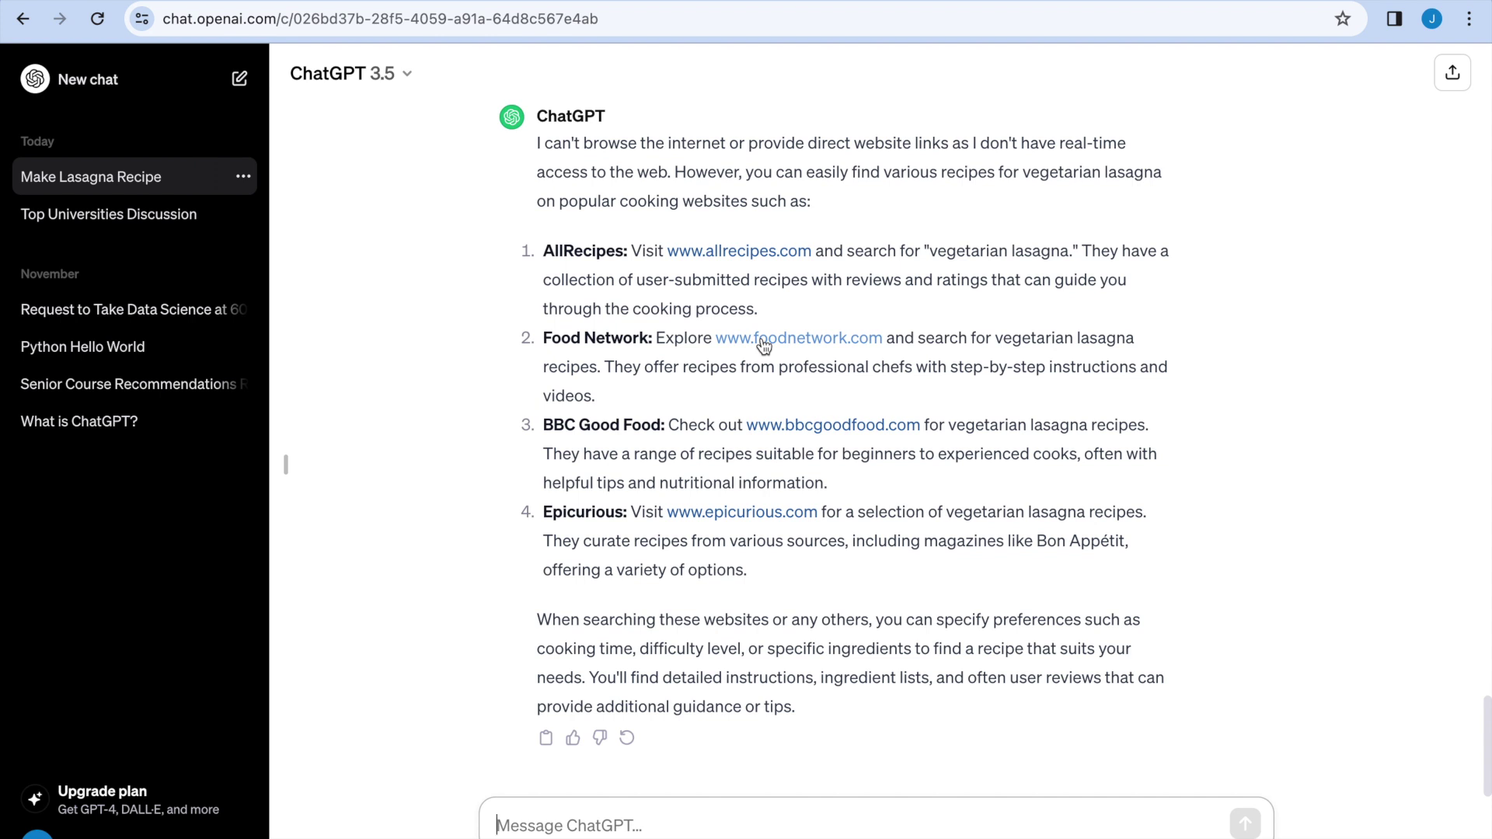
key(super+shift+o)
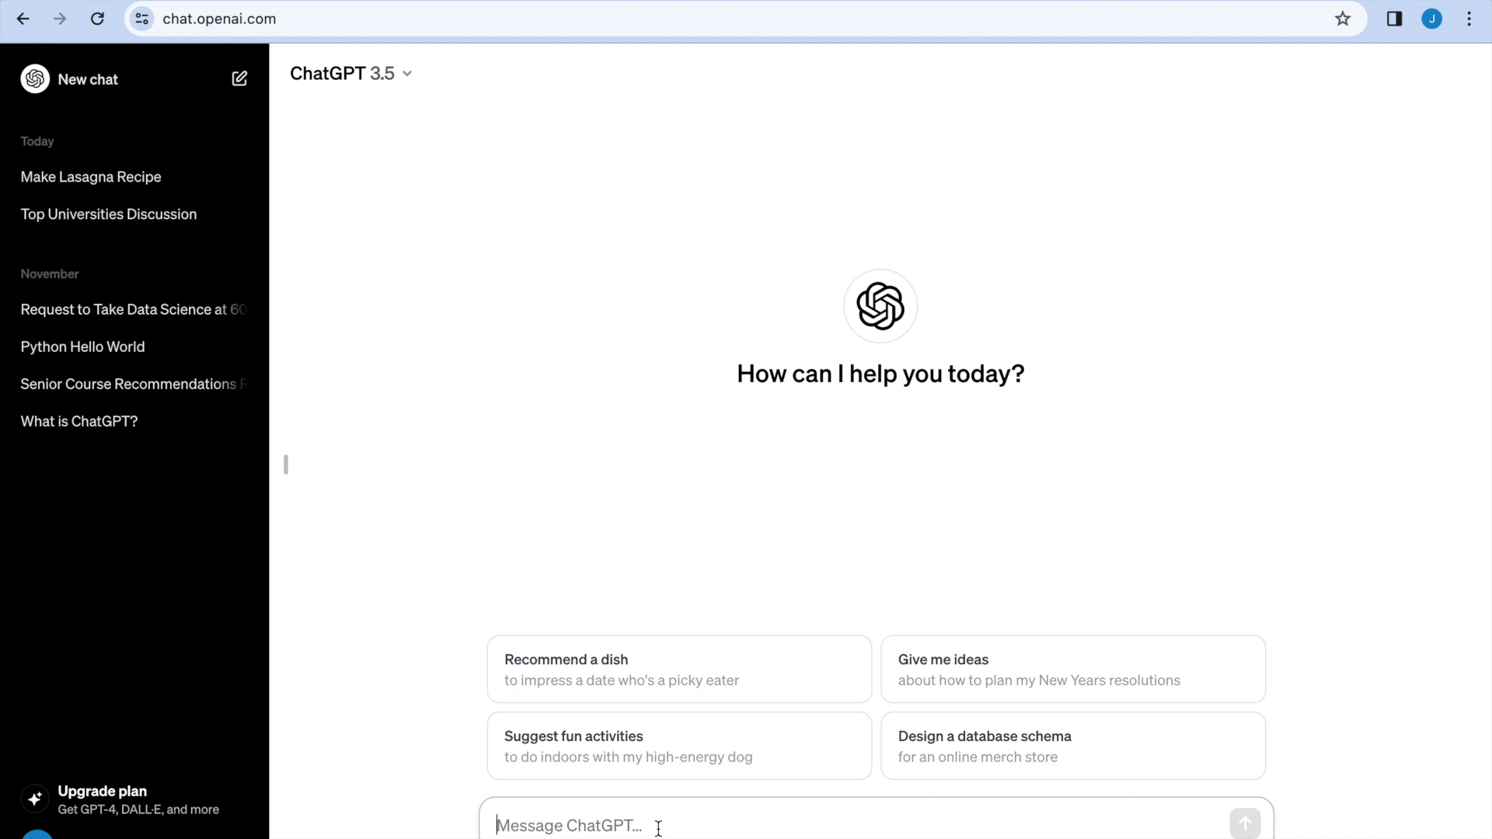
Paste 8764556*605493, remove the extra blank line, and send it to ChatGPT
text(8764556*605493)
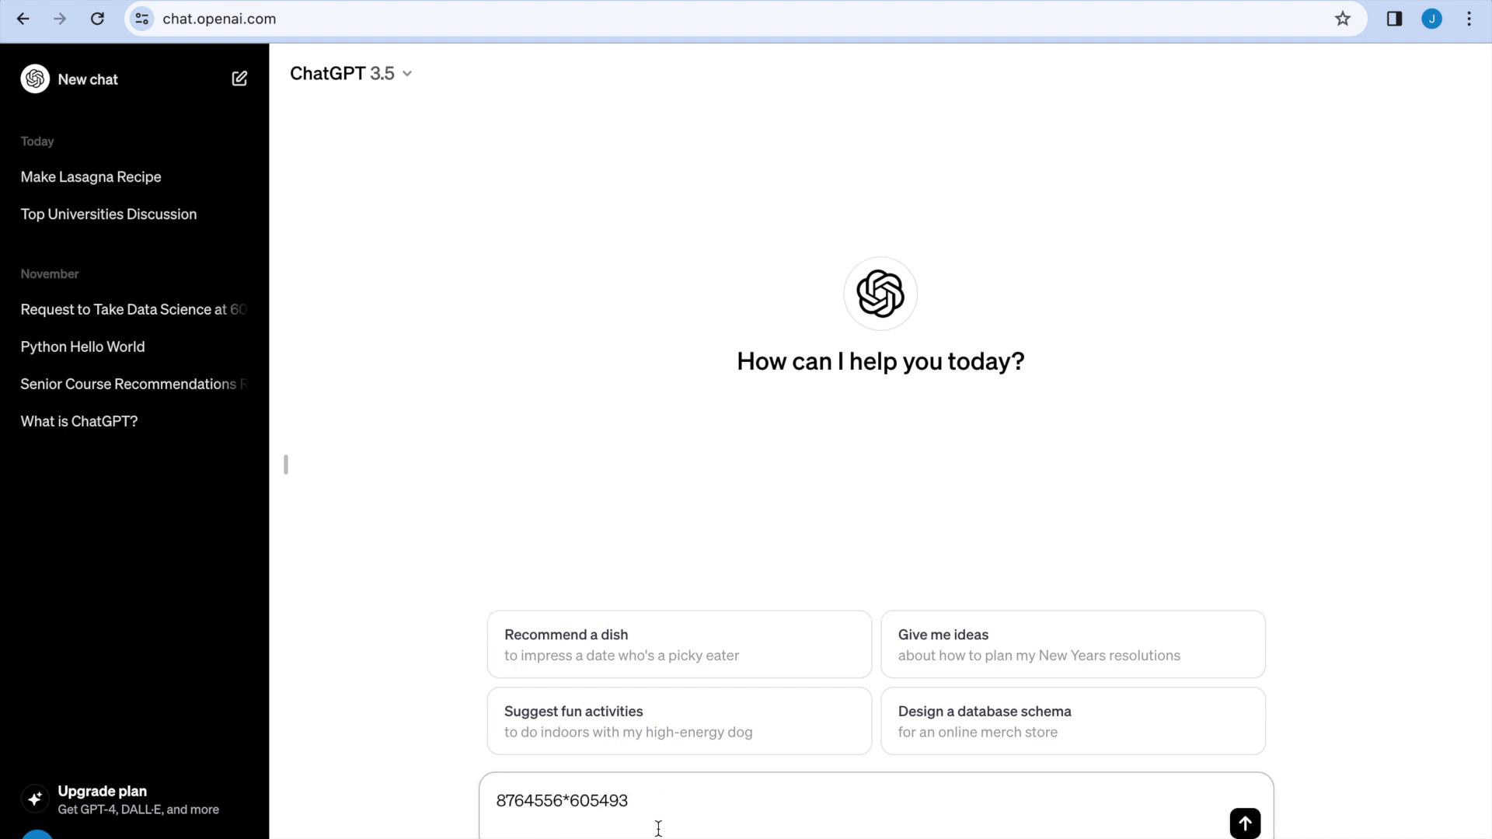
key(BackSpace)
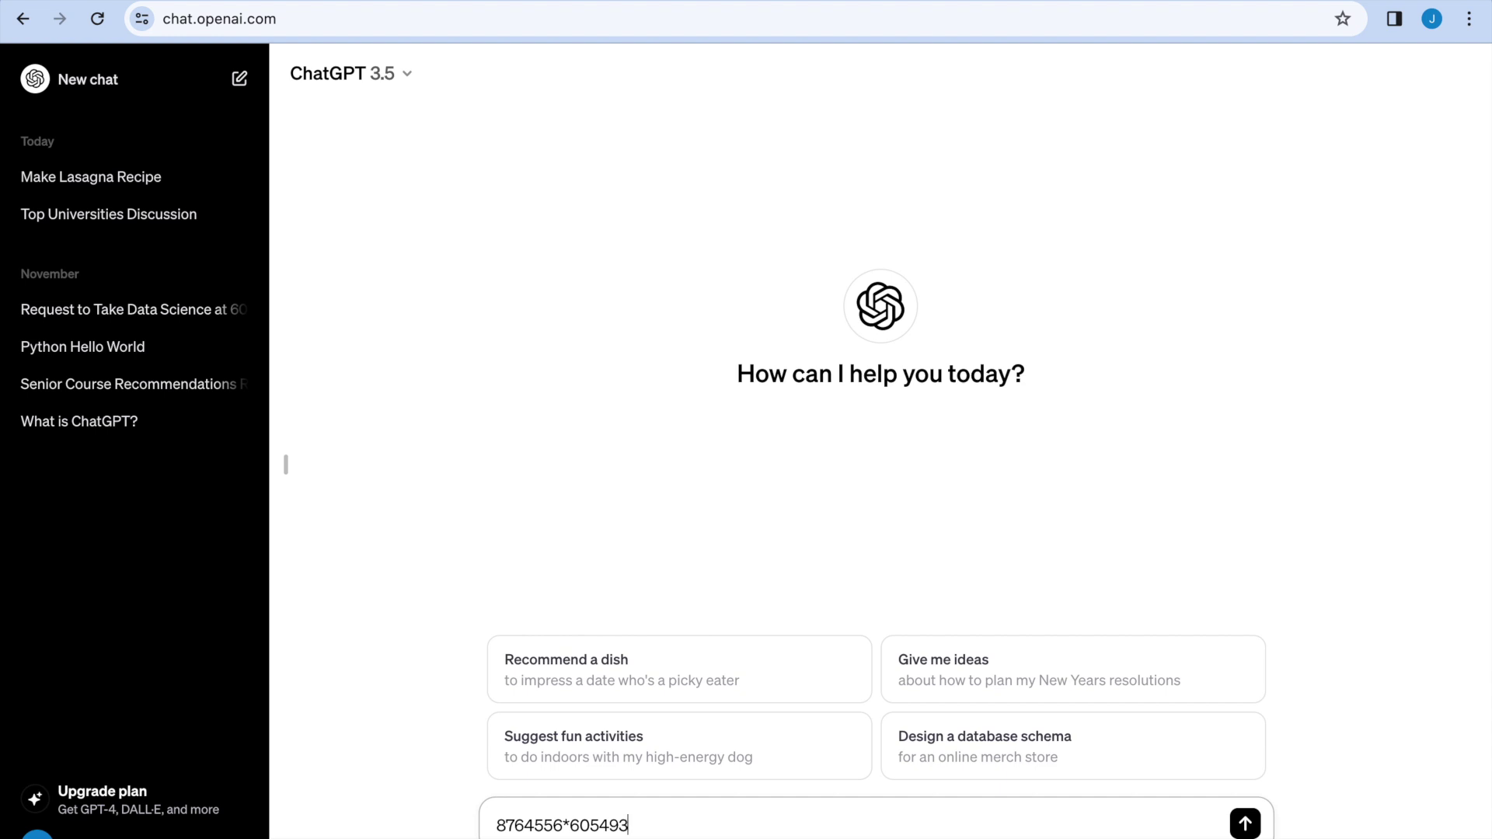
key(Return)
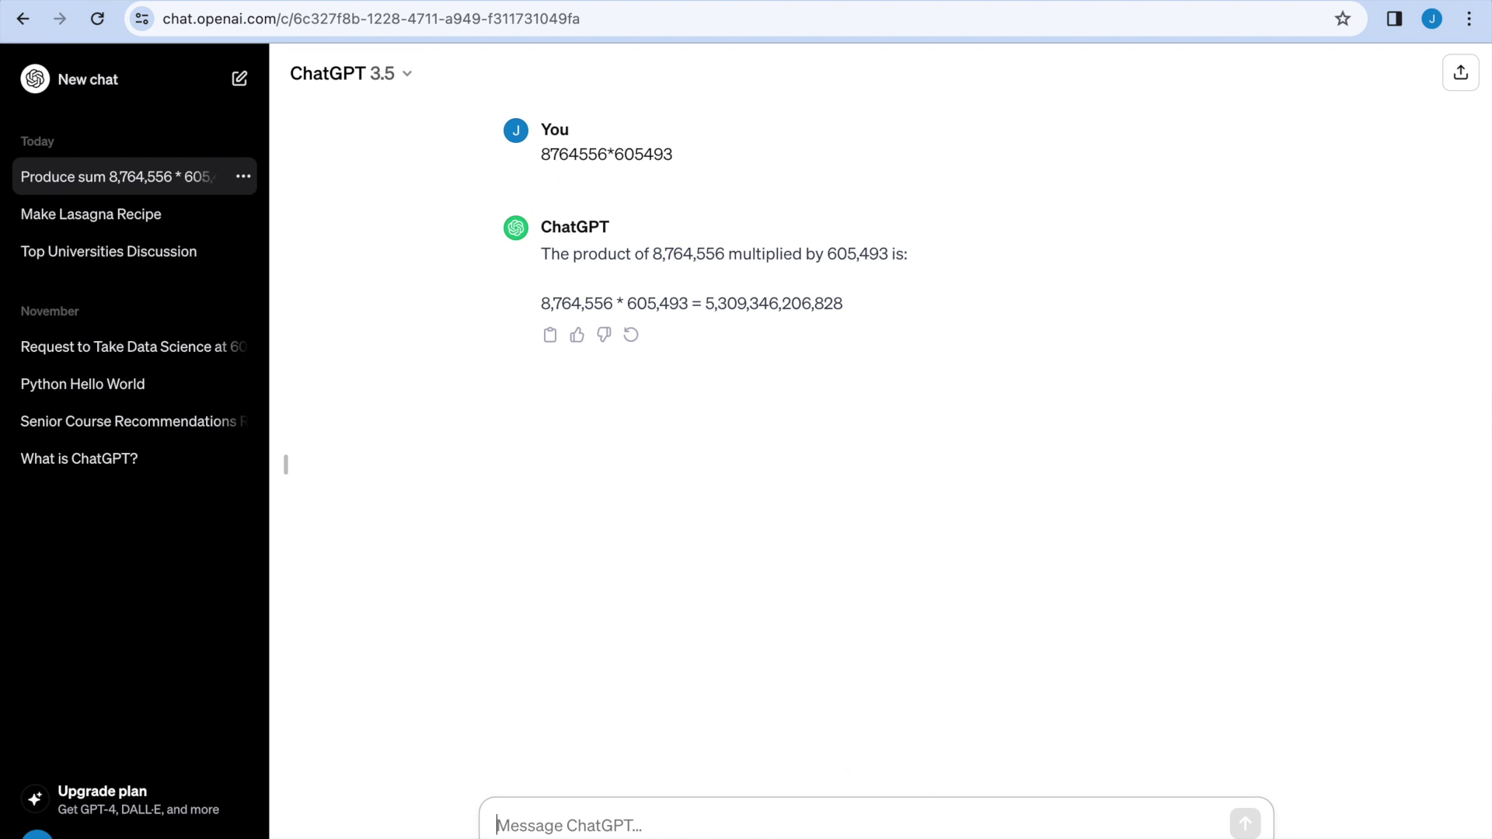
Compute 8764556*605493 with Google's calculator in a new tab (5.3068773e+12), then return to ChatGPT
key(ctrl+t)
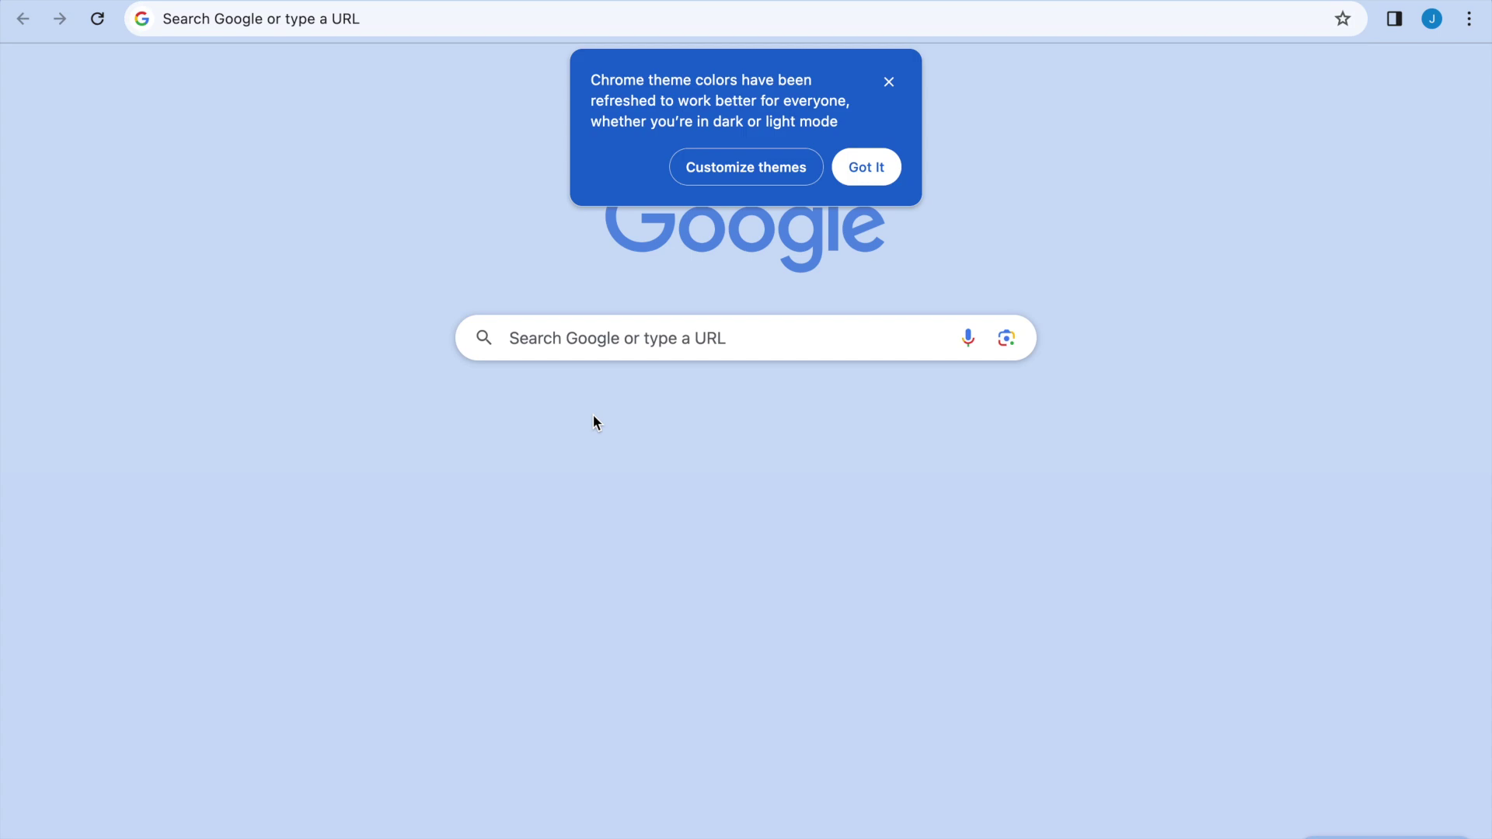
click(571, 339)
text(8764556*605493)
key(Return)
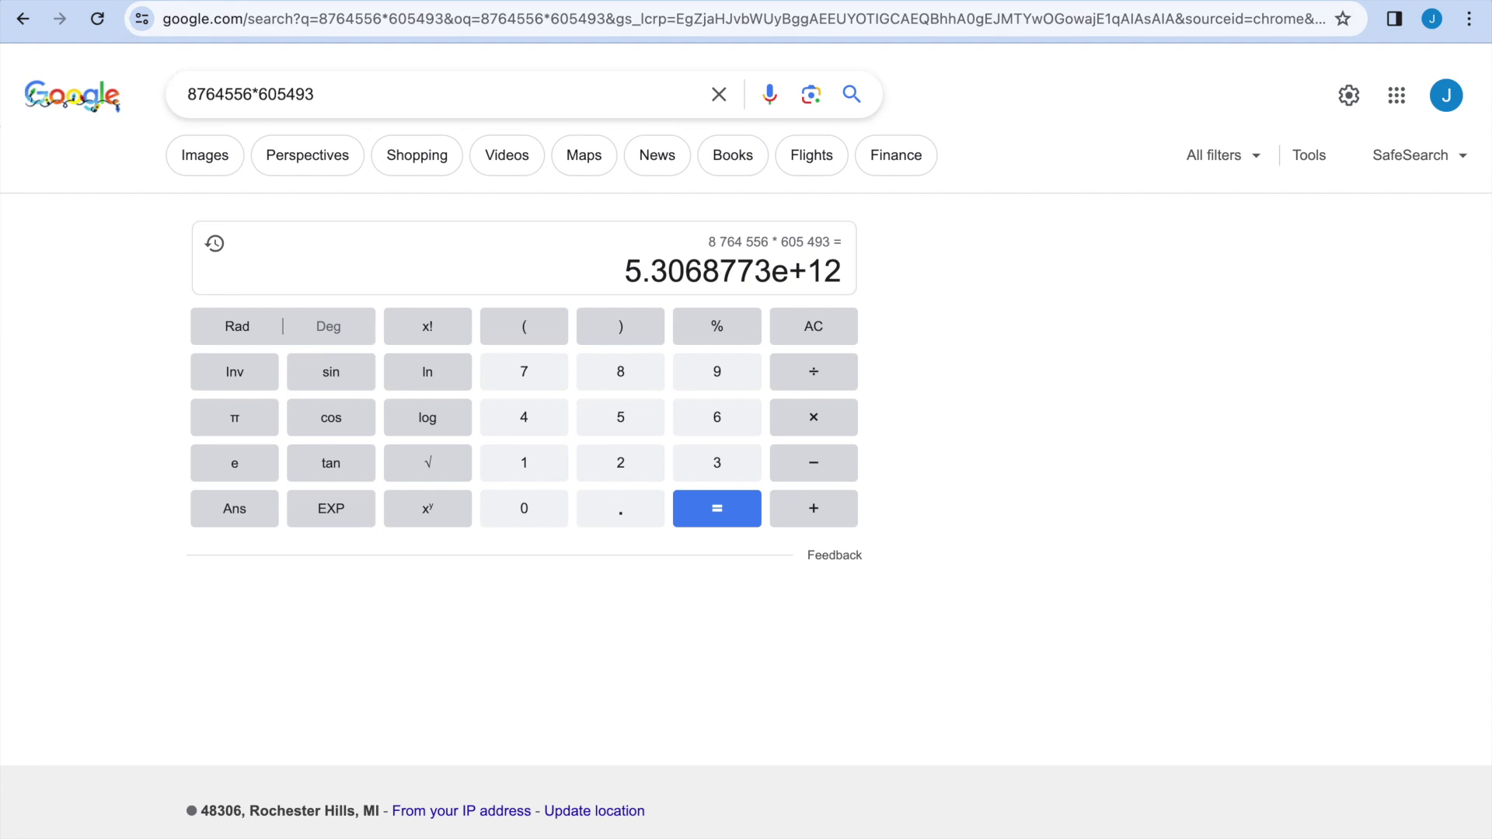
key(ctrl+Tab)
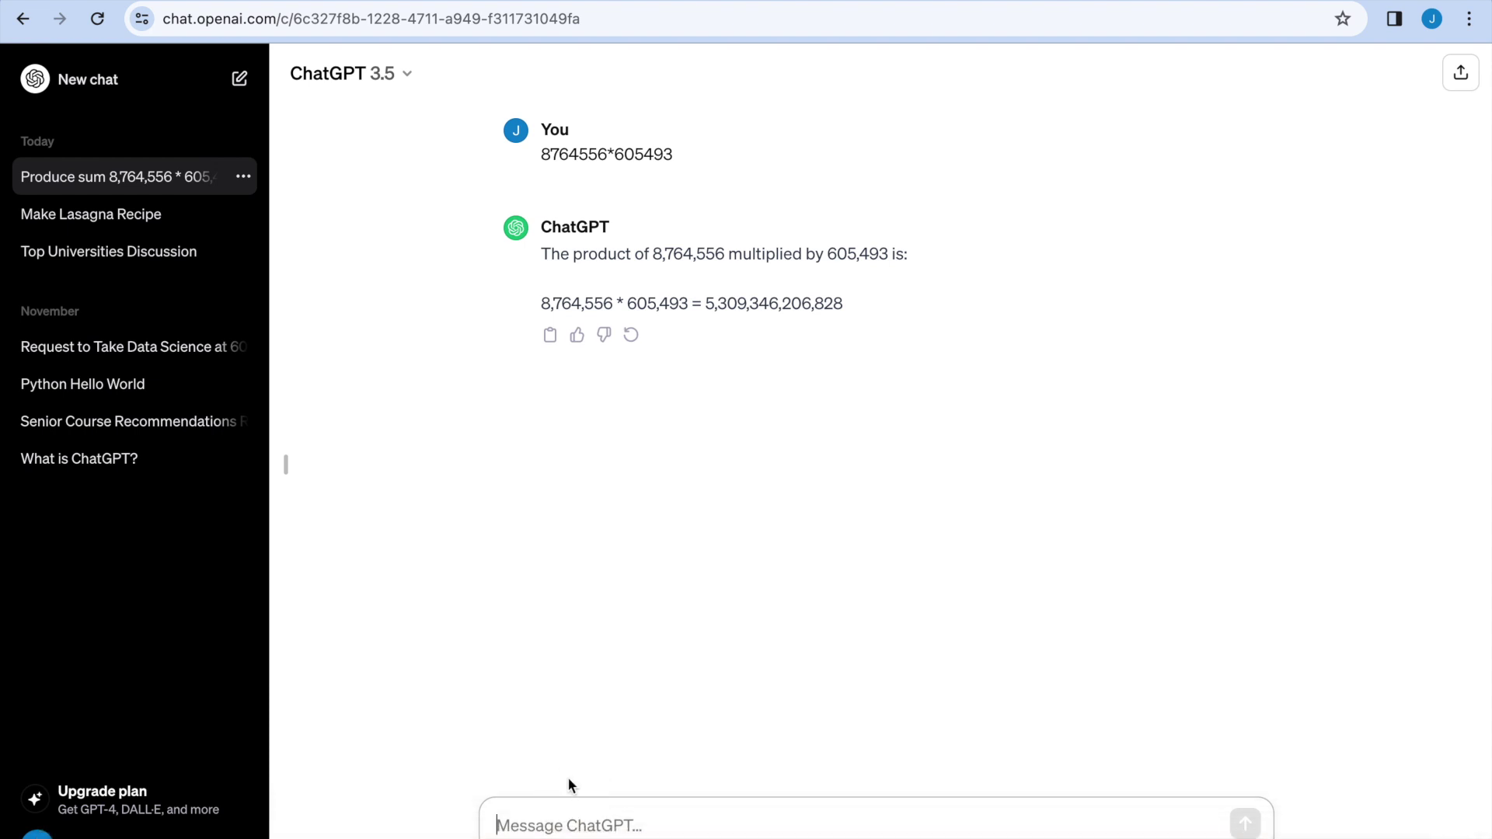
Resend 8764556*605493 in the chat, this time getting 5,309,346,206 instead of 5,309,346,206,828
text(8764556*605493)
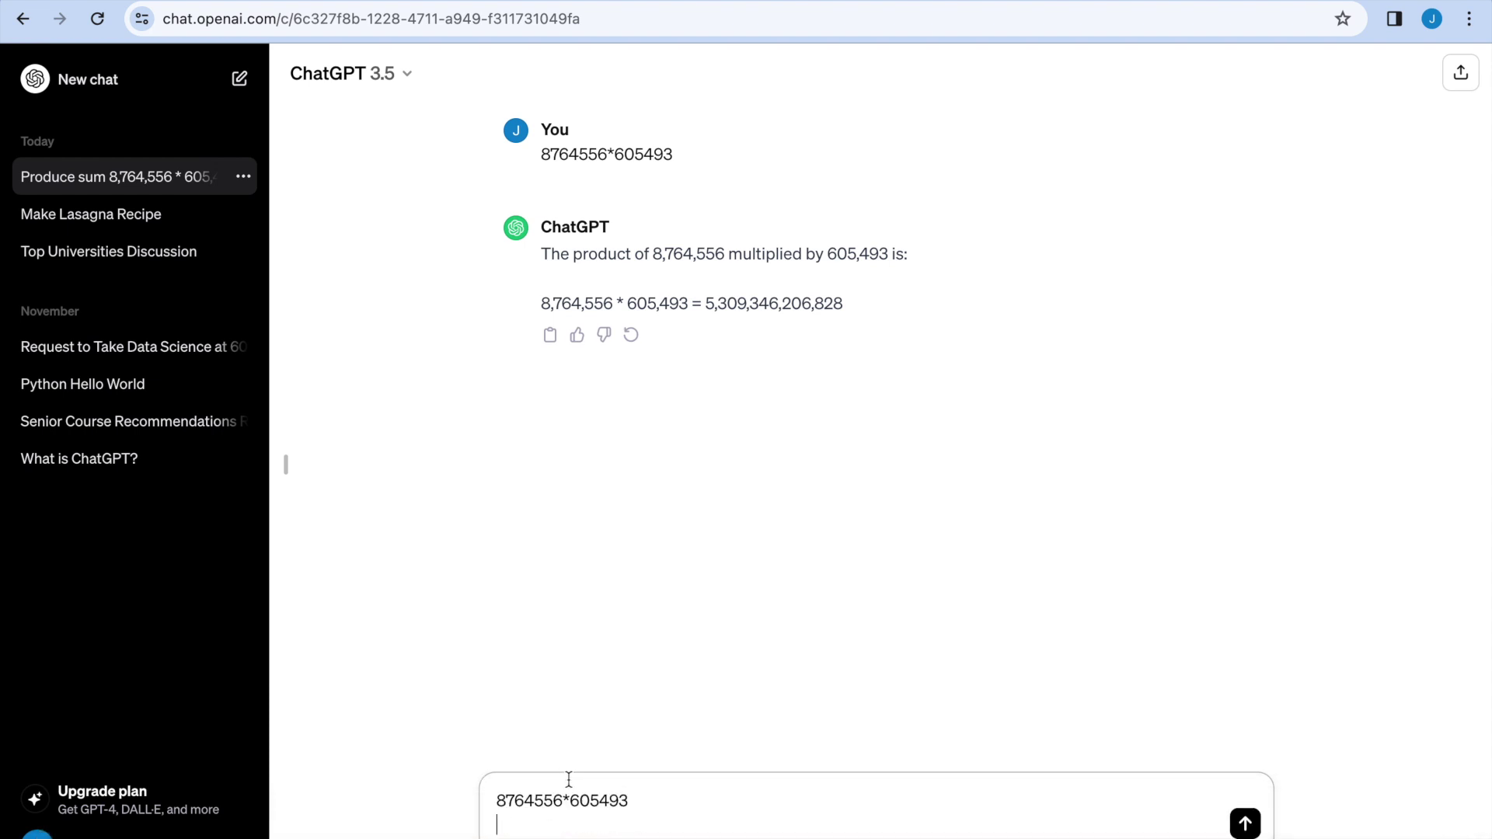
key(BackSpace)
key(Return)
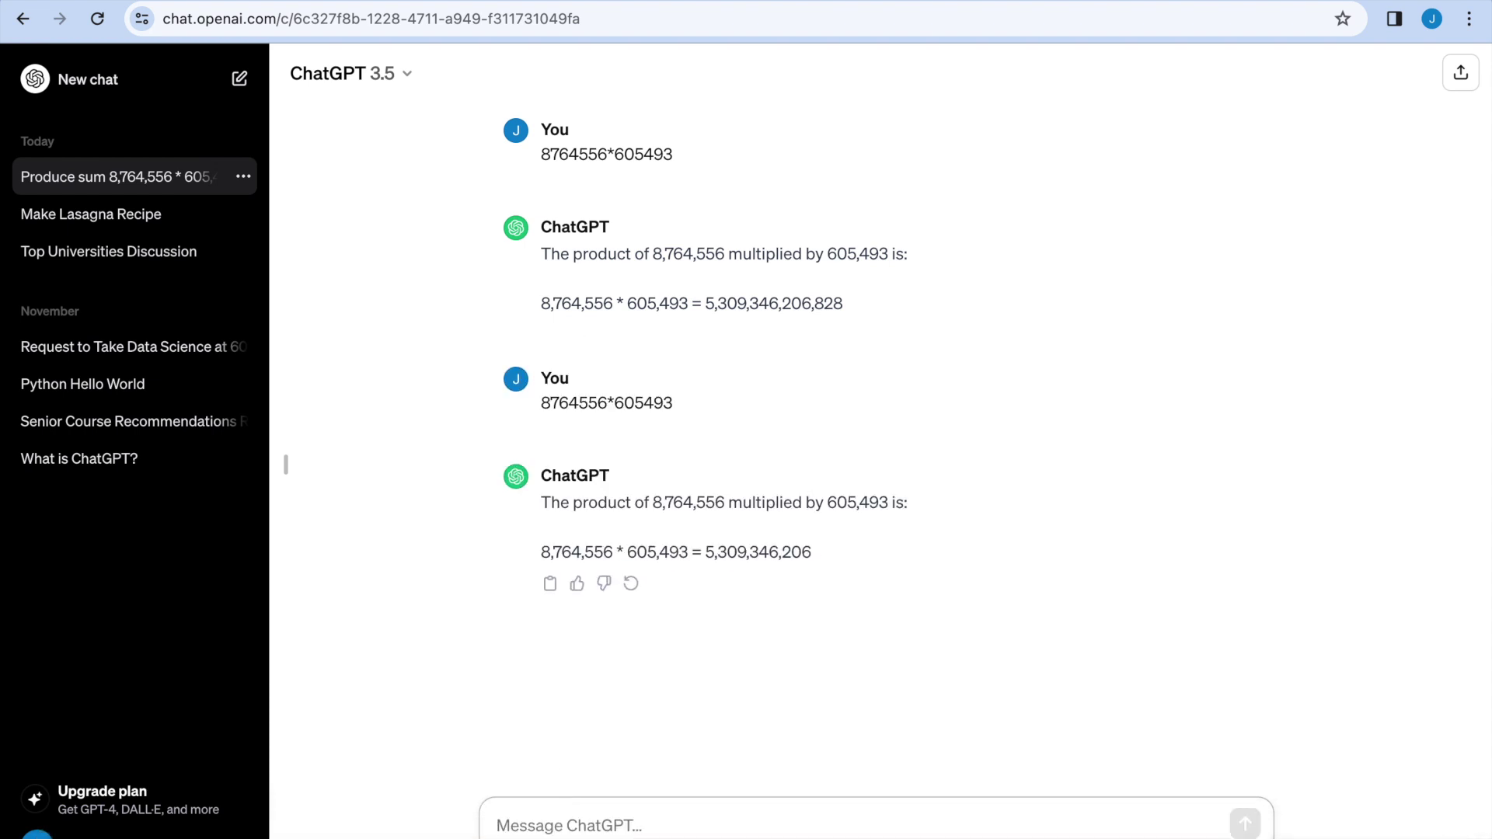